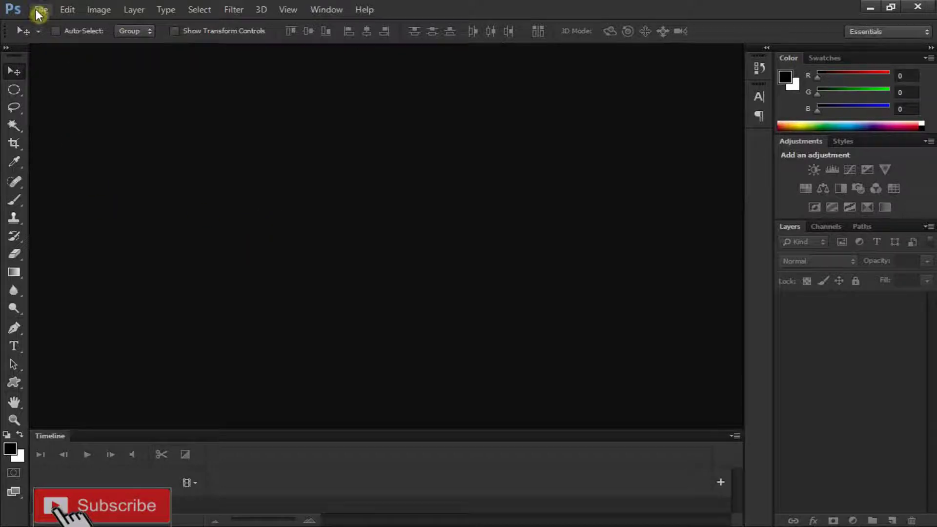
# Create a new document 1000 by 1000 pixels at 72 pixels/inch, in 8-bit RGB Color with white background contents.
pyautogui.click(37, 9)
pyautogui.click(47, 26)
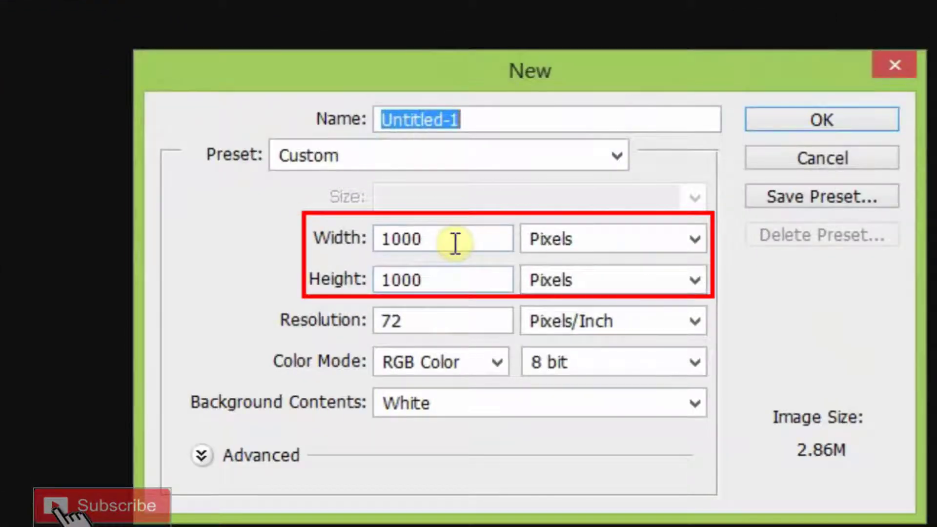
pyautogui.click(455, 242)
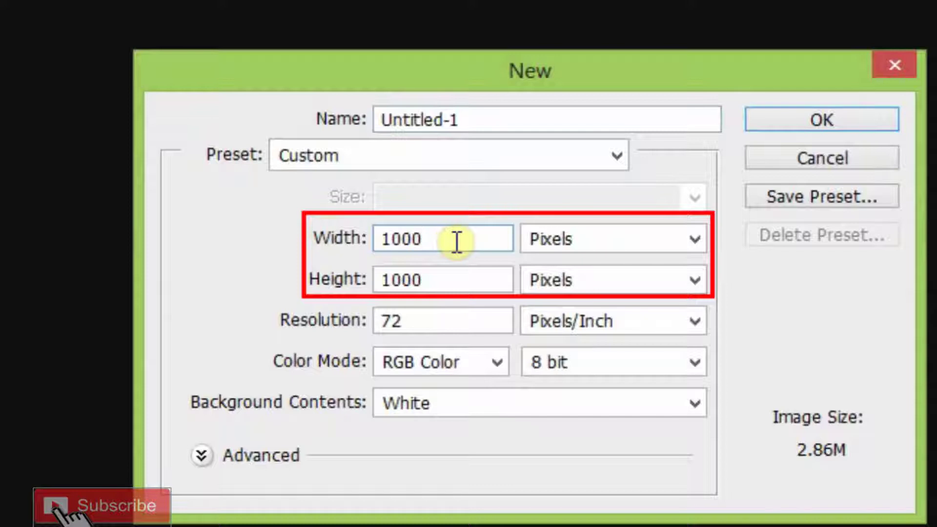
pyautogui.moveTo(456, 241); pyautogui.dragTo(321, 225)
pyautogui.moveTo(437, 279); pyautogui.dragTo(295, 265)
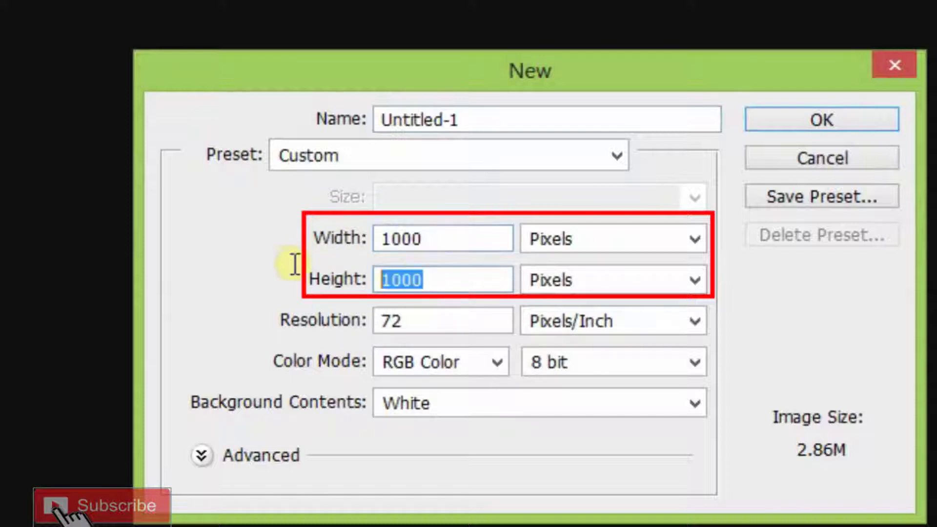
pyautogui.click(435, 276)
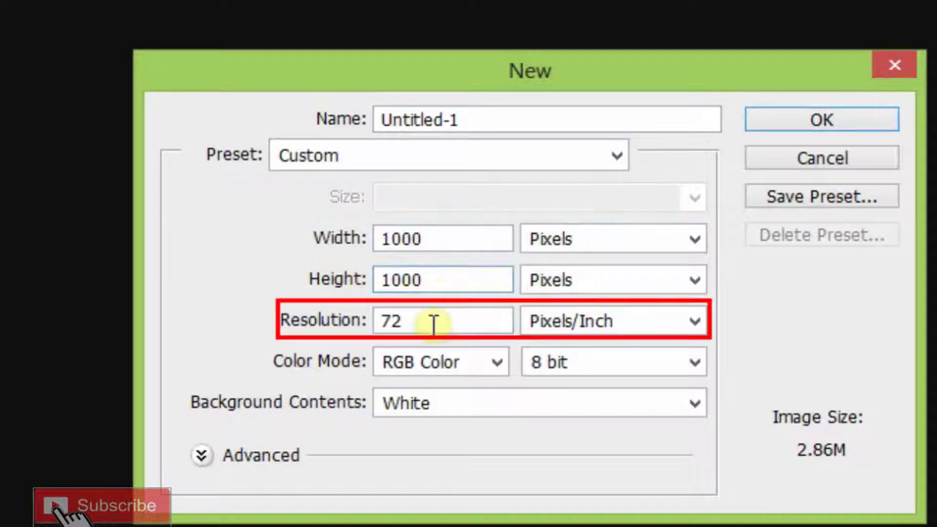
pyautogui.click(426, 324)
pyautogui.moveTo(426, 325); pyautogui.dragTo(324, 304)
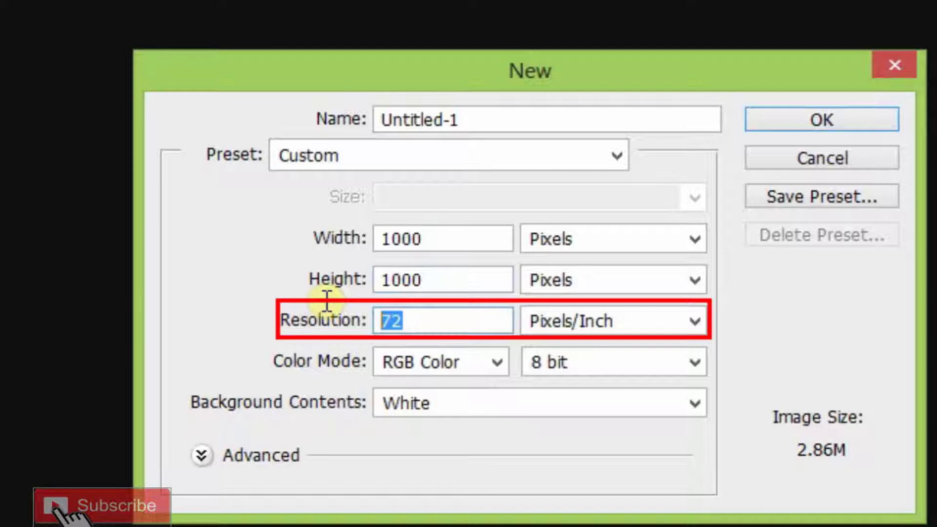
pyautogui.click(422, 325)
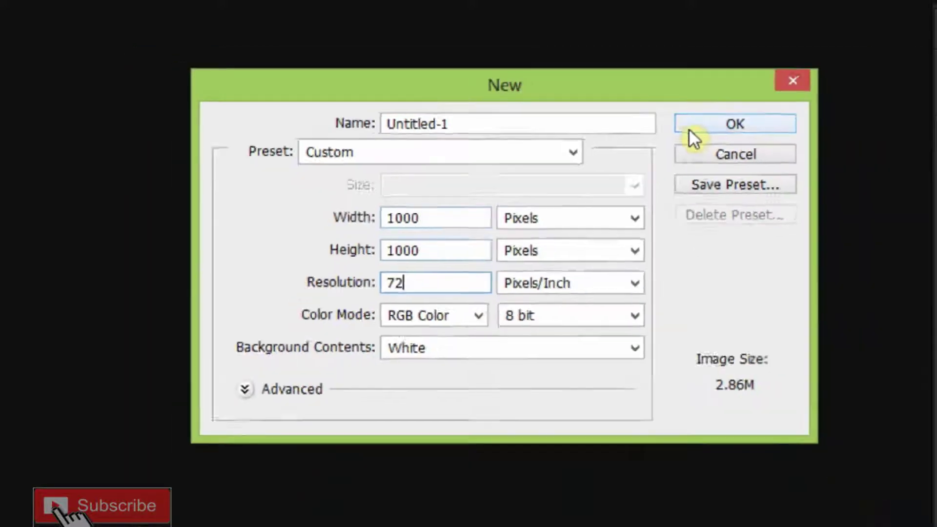
pyautogui.click(765, 126)
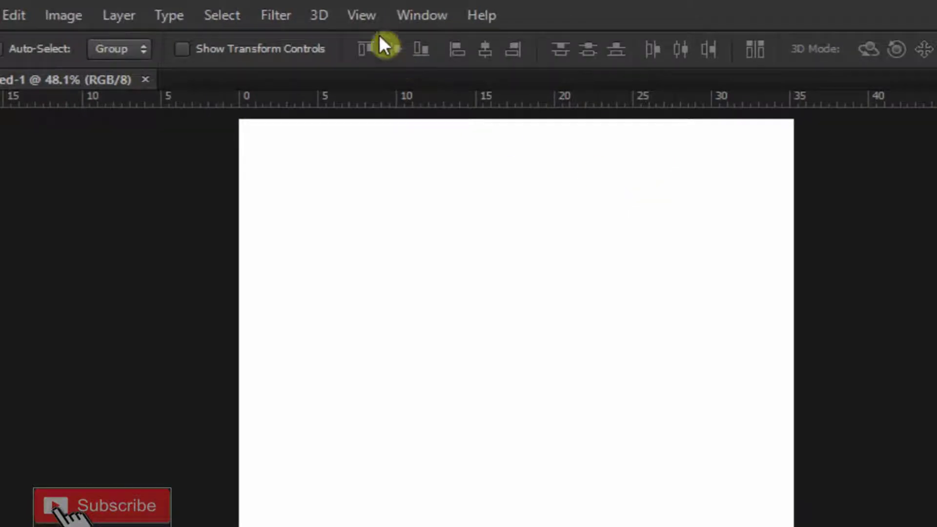
# Add a vertical guide at the 50% position of the canvas.
pyautogui.click(362, 19)
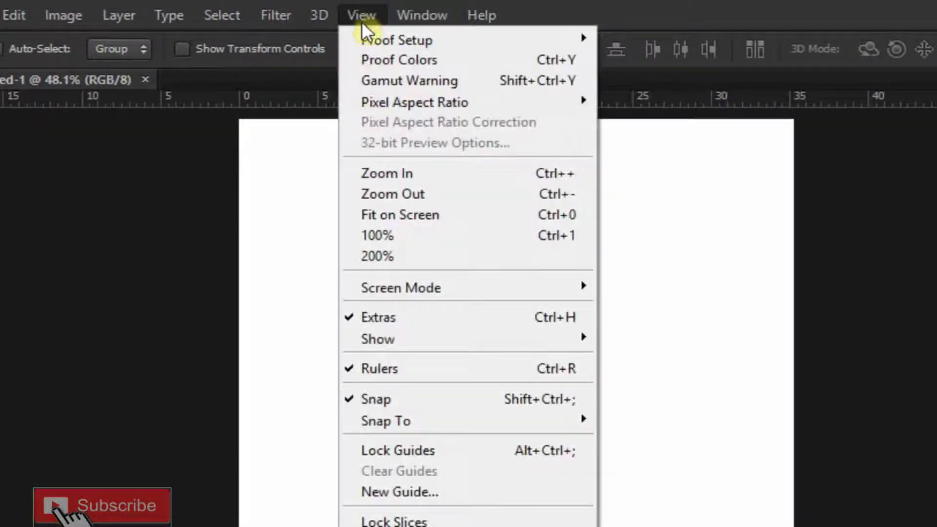
pyautogui.click(419, 494)
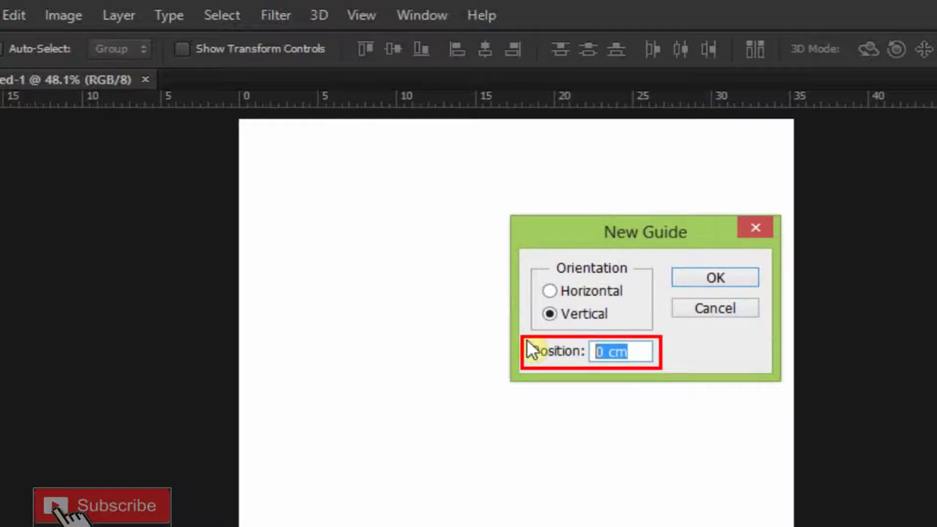
pyautogui.write('50')
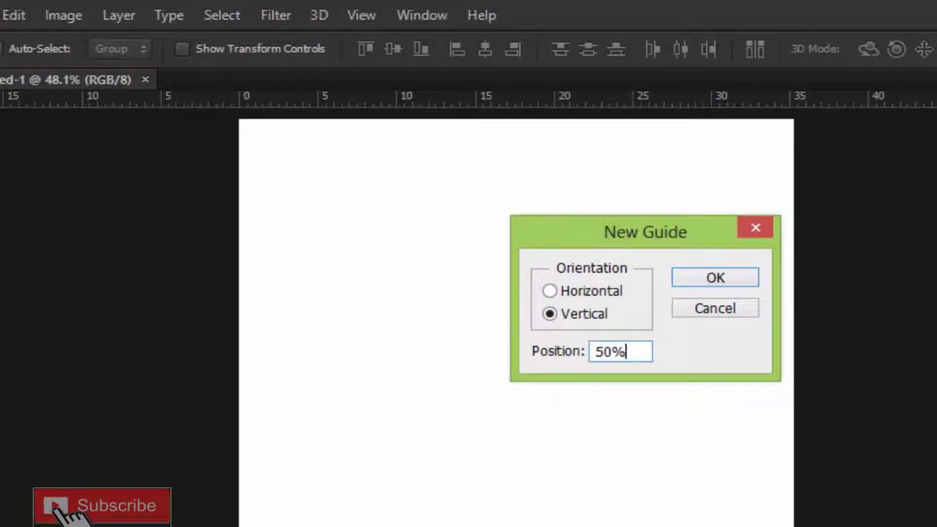
pyautogui.click(679, 275)
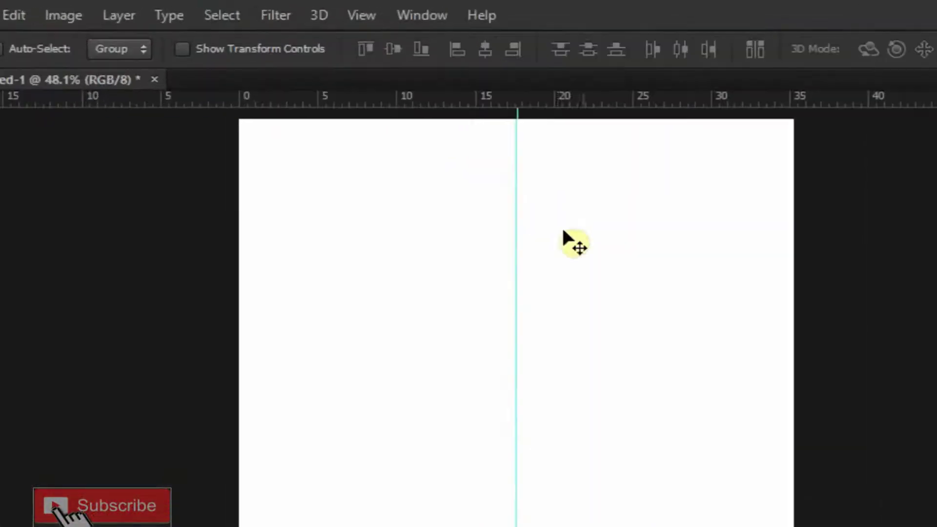
# Add a horizontal guide at the 50% position of the canvas.
pyautogui.click(362, 16)
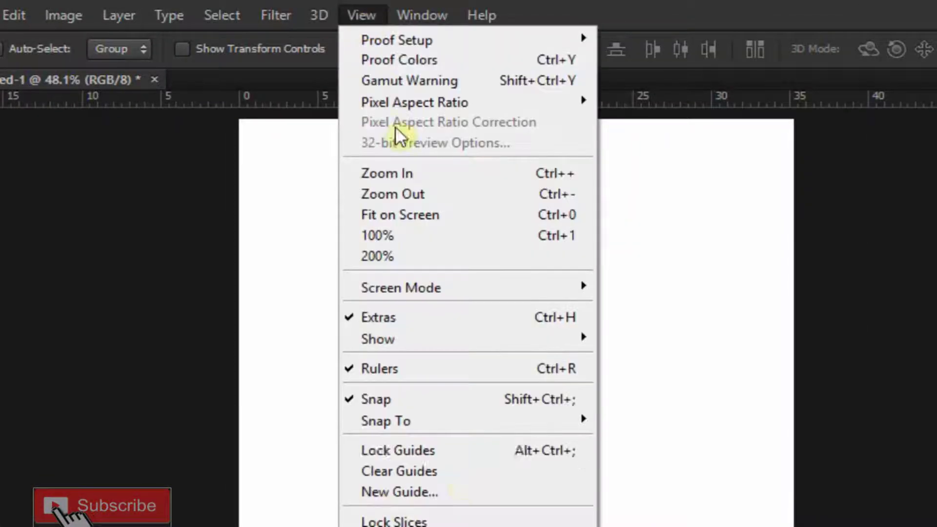
pyautogui.click(457, 491)
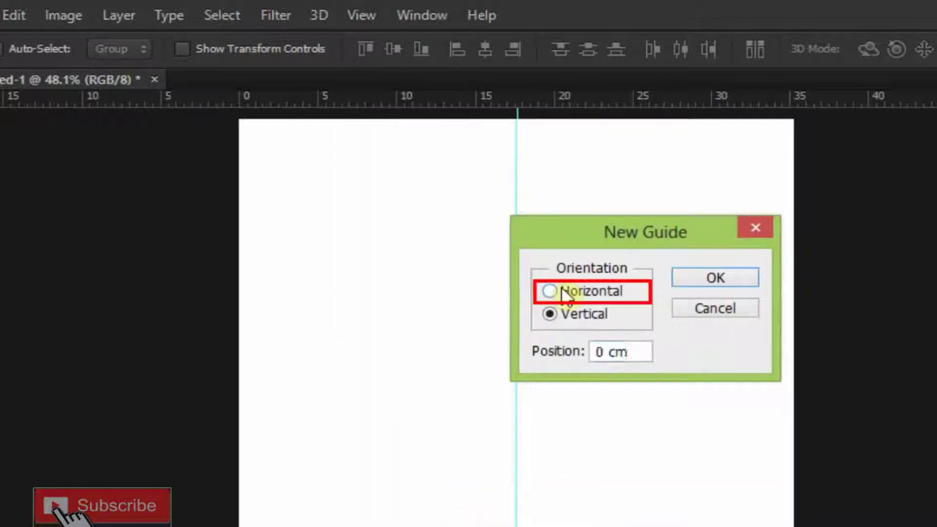
pyautogui.click(563, 293)
pyautogui.press('Tab')
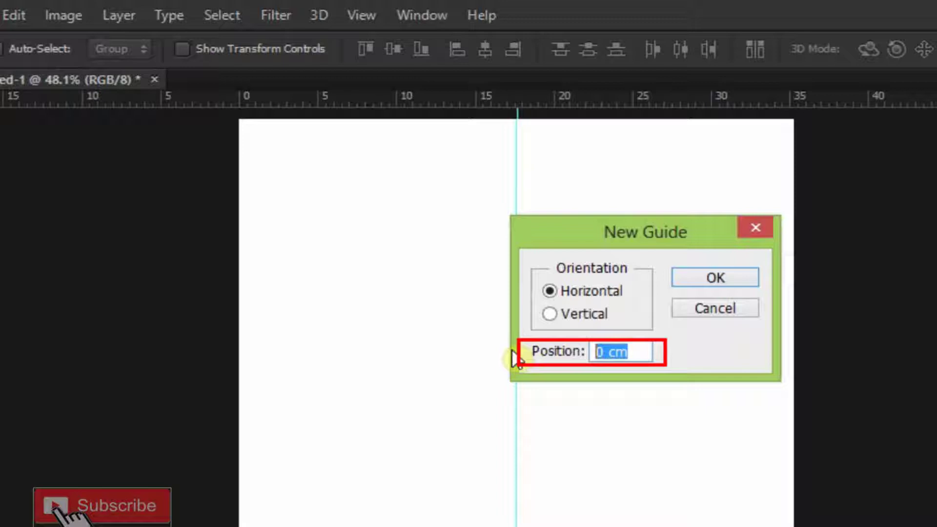
pyautogui.write('50%')
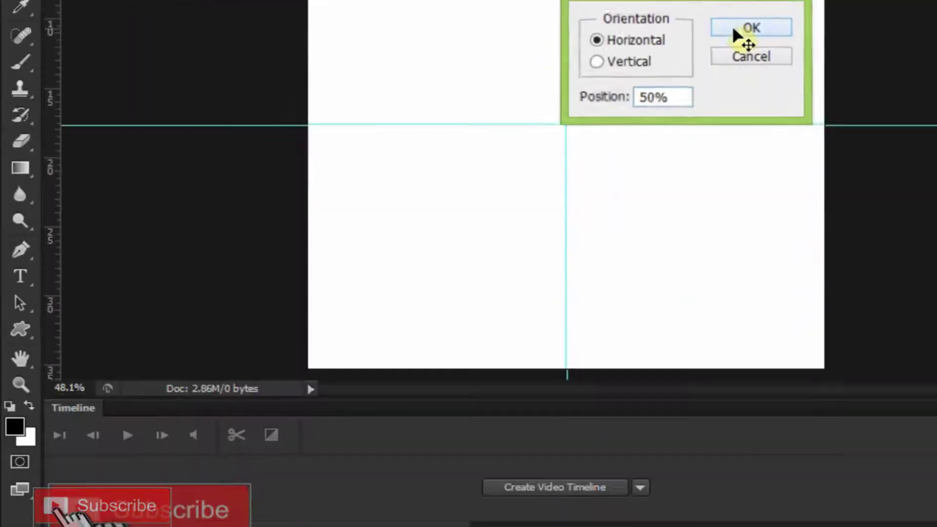
pyautogui.click(714, 278)
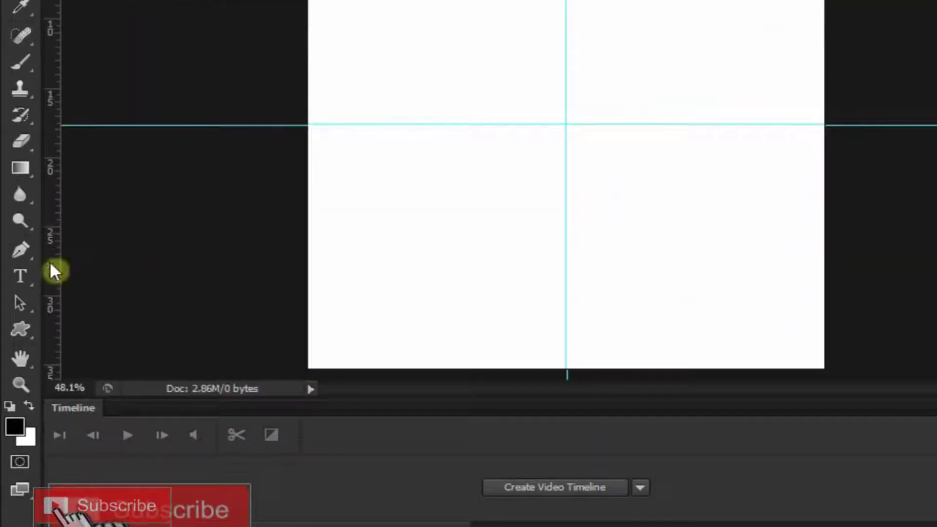
# Set up the Horizontal Type tool with the Stardust Adventure font at a size of 72 pt.
pyautogui.click(20, 279)
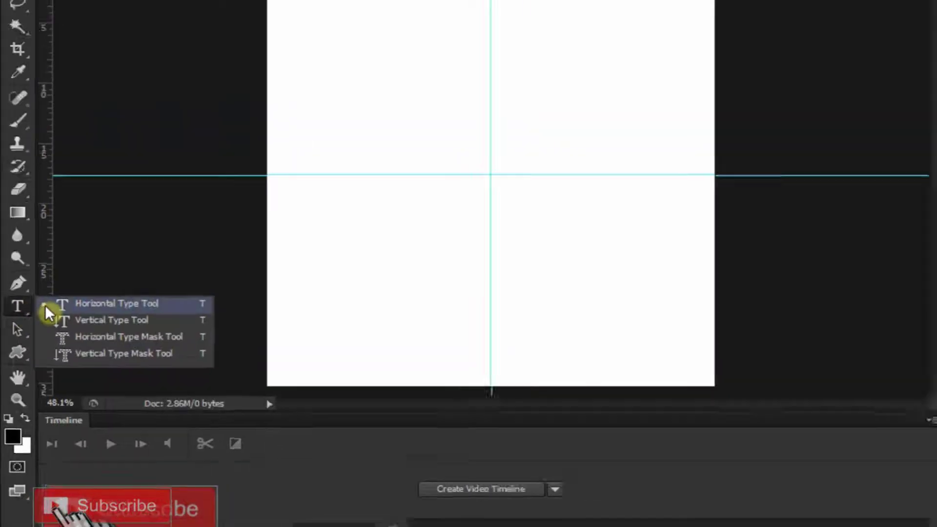
pyautogui.click(49, 274)
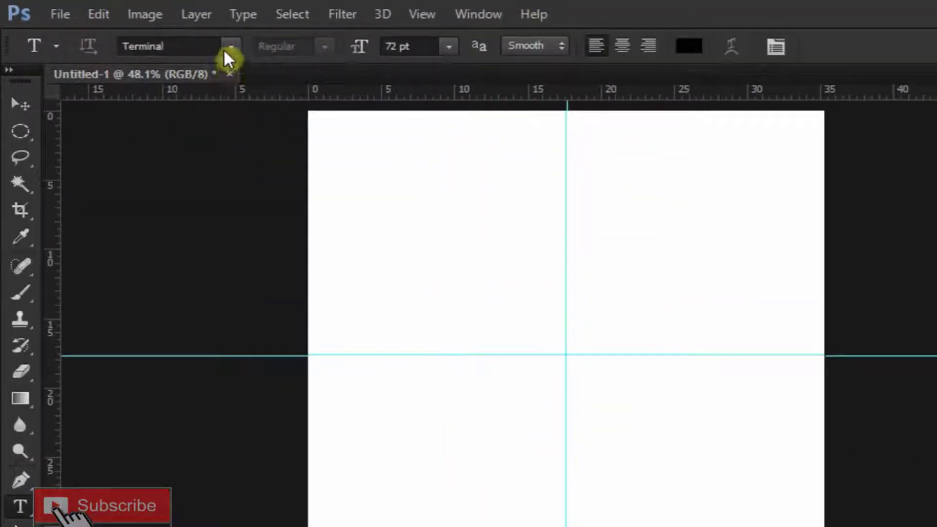
pyautogui.click(224, 49)
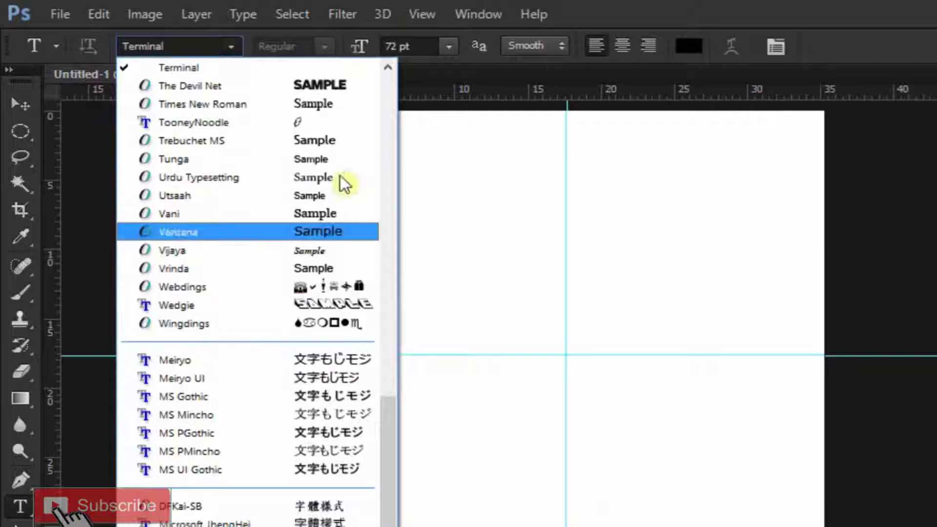
pyautogui.click(389, 66)
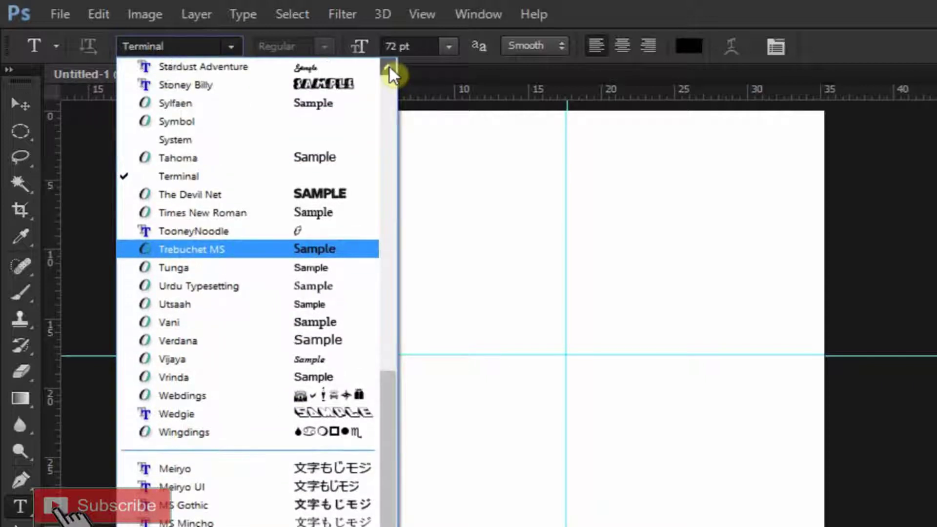
pyautogui.click(389, 66)
pyautogui.click(389, 67)
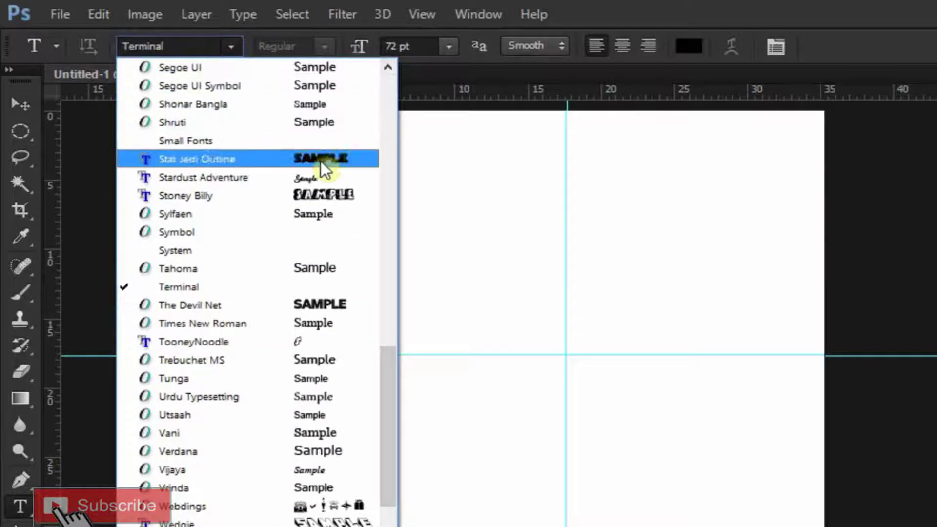
pyautogui.click(261, 178)
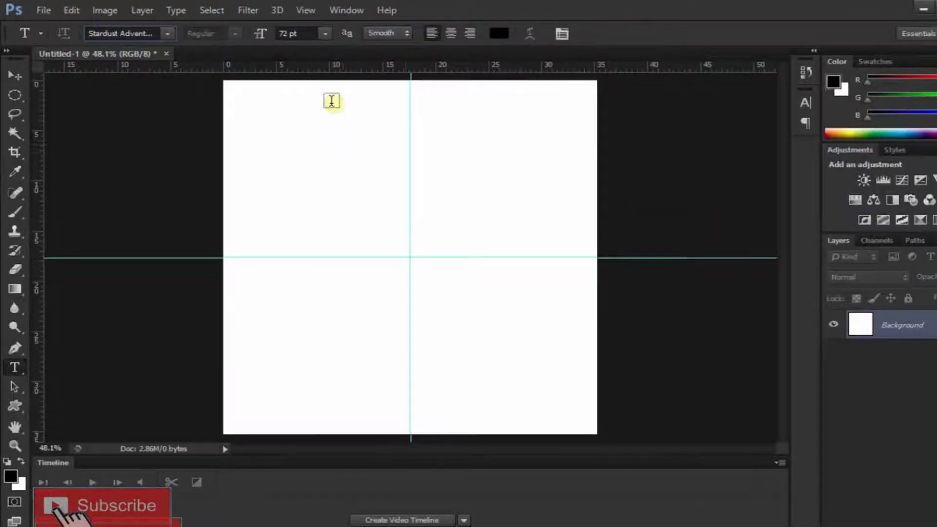
pyautogui.click(323, 35)
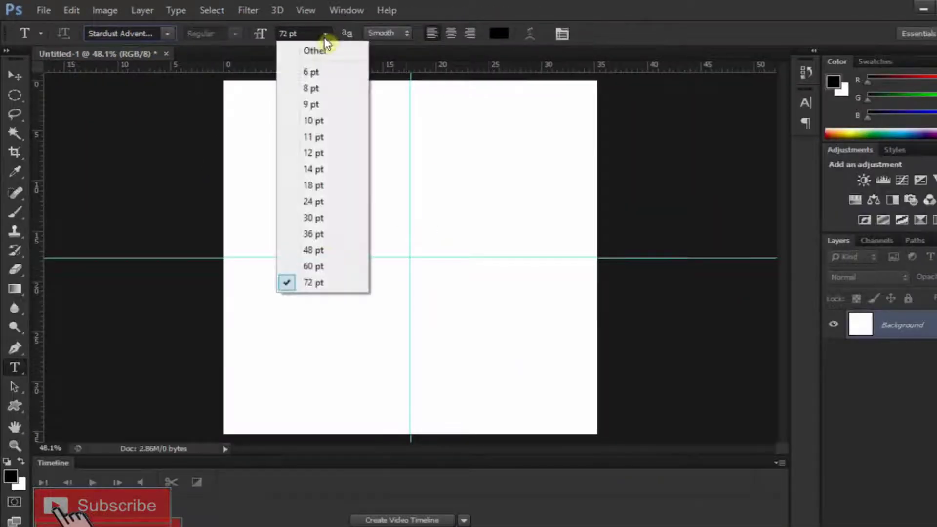
pyautogui.click(320, 283)
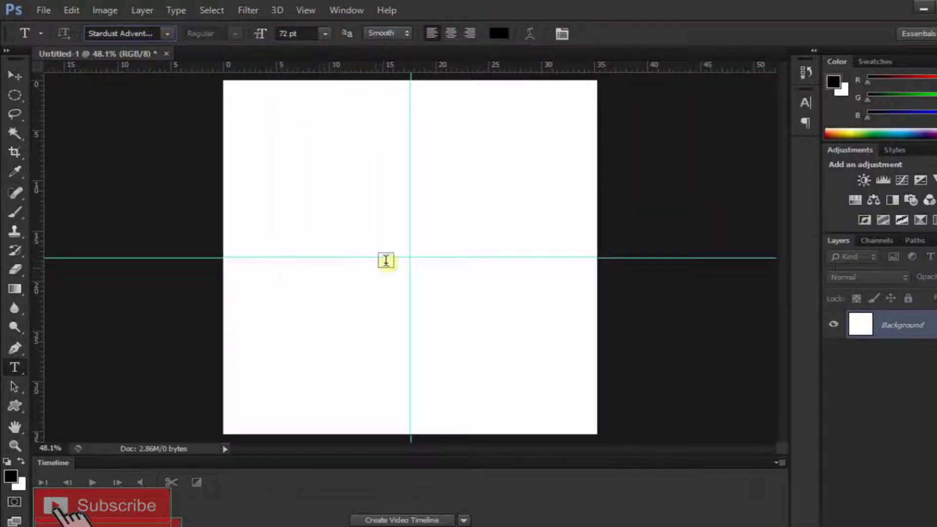
# Add the text PANTERA near the guide intersection and move it so it is centred on the vertical guide.
pyautogui.click(410, 251)
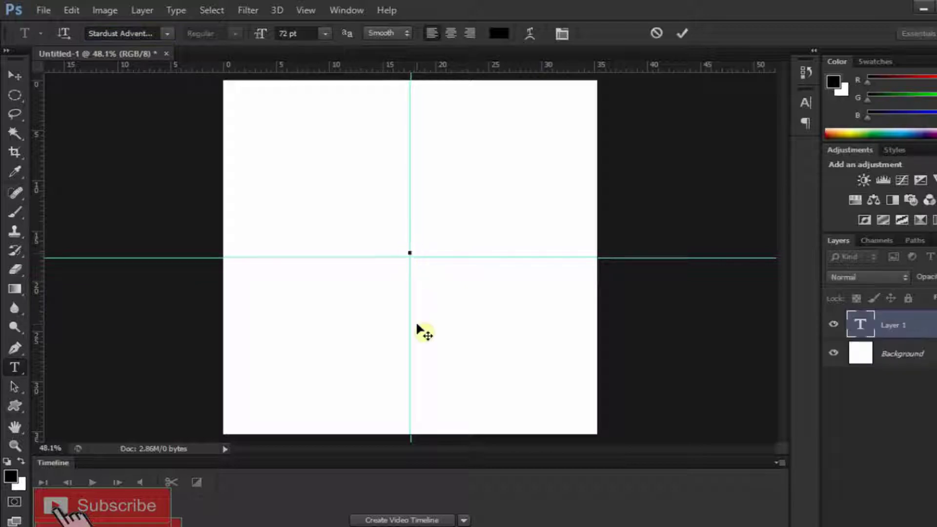
pyautogui.write('p')
pyautogui.write('ean')
pyautogui.write('TERA')
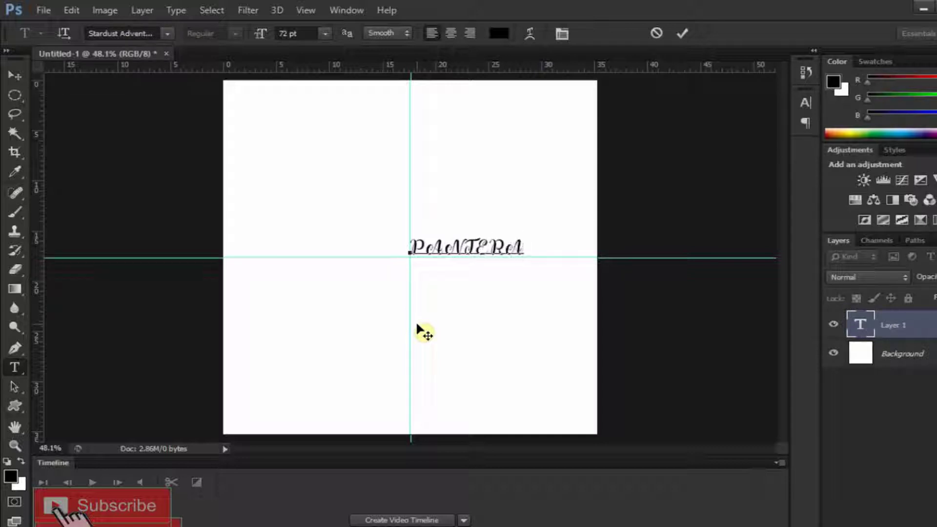
pyautogui.click(678, 35)
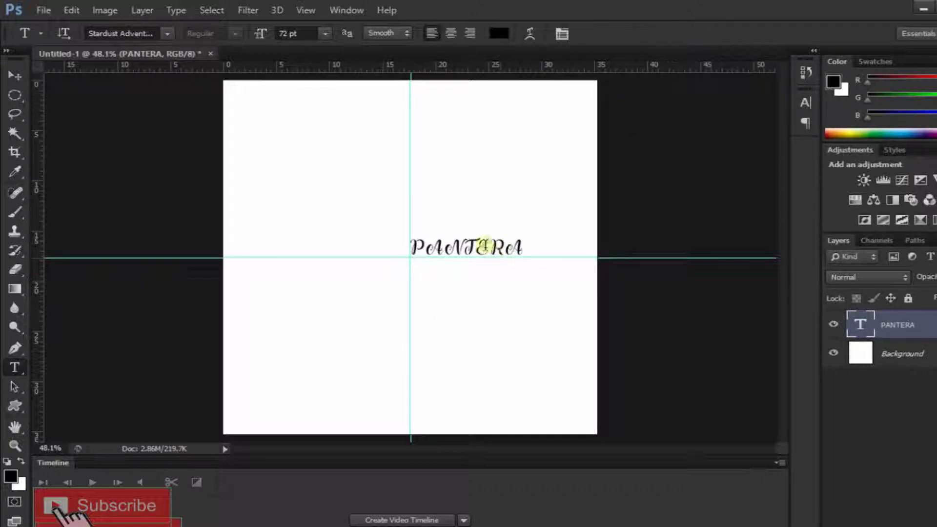
pyautogui.click(16, 78)
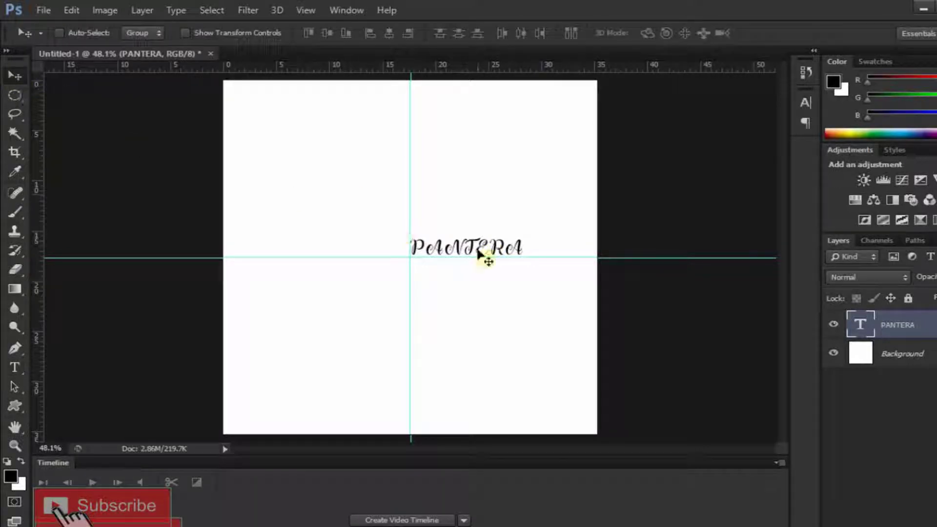
pyautogui.moveTo(480, 252); pyautogui.dragTo(428, 250)
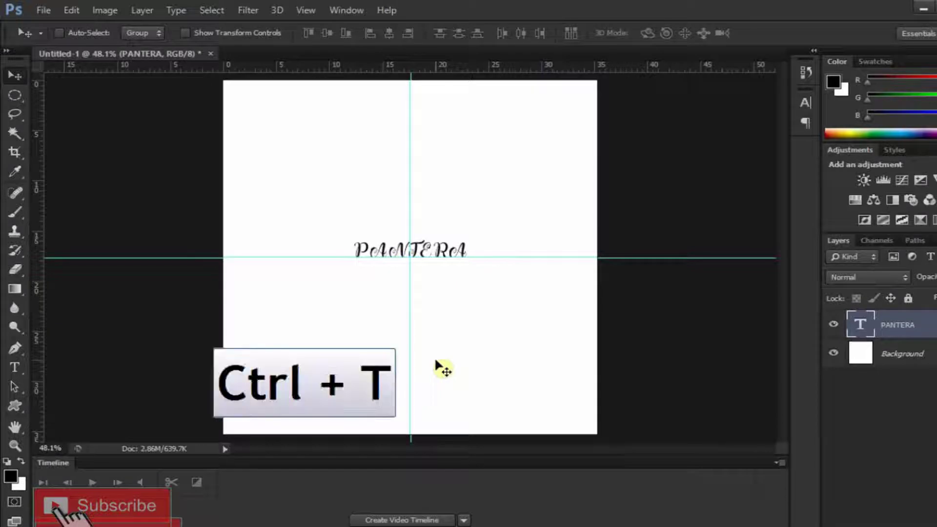
# Scale the PANTERA text about its centre to about 292% width and 211% height, and hide the guides.
pyautogui.hotkey('ctrl', 't')
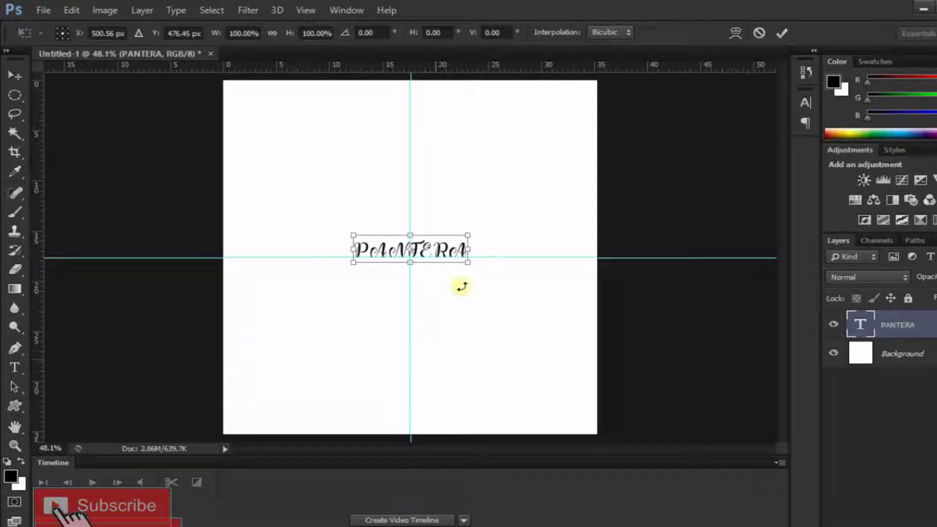
pyautogui.moveTo(470, 265); pyautogui.dragTo(578, 296)
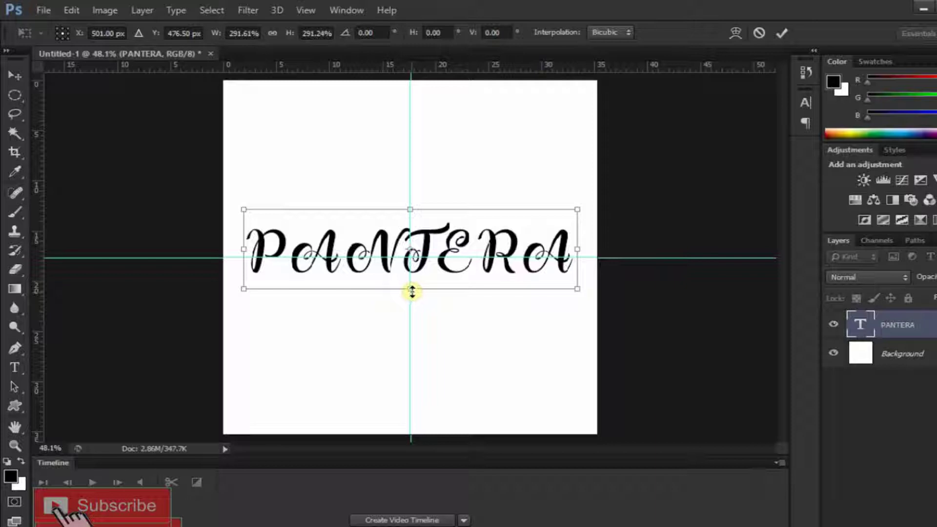
pyautogui.moveTo(410, 289); pyautogui.dragTo(409, 282)
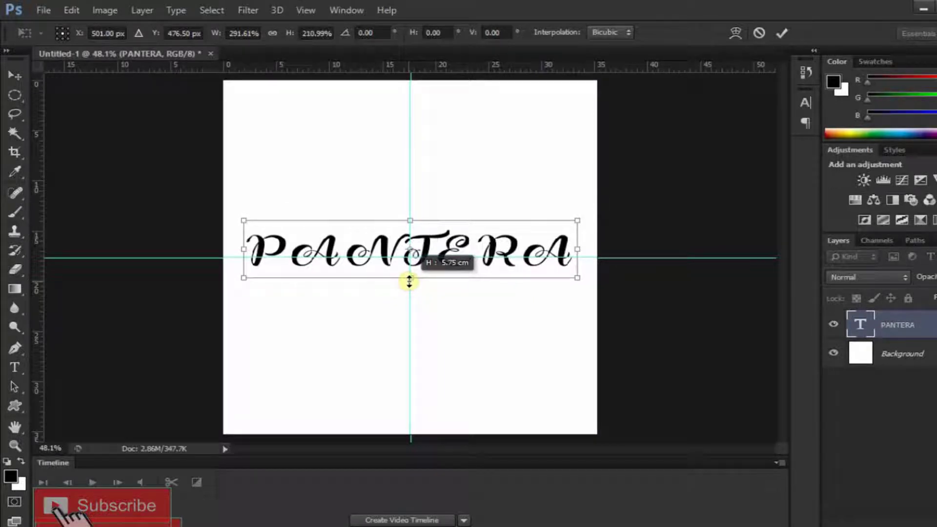
pyautogui.moveTo(409, 281); pyautogui.dragTo(410, 282)
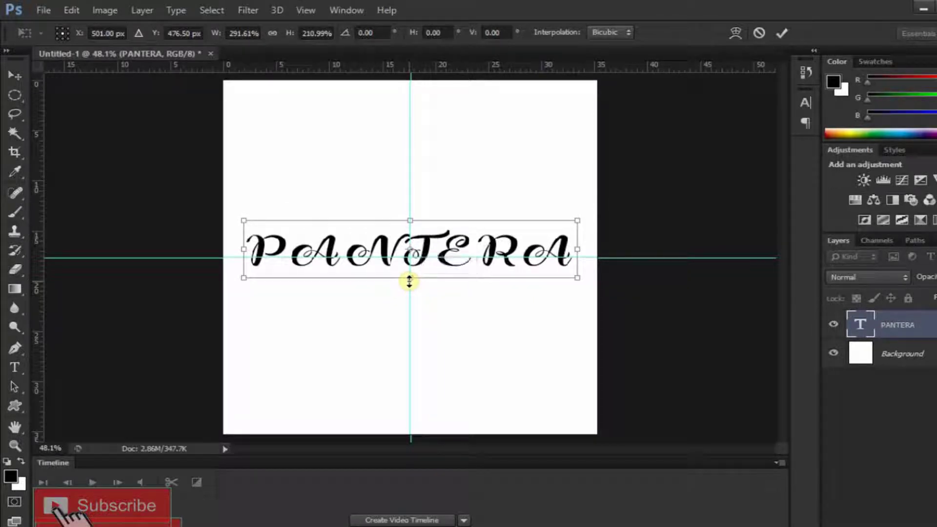
pyautogui.click(782, 34)
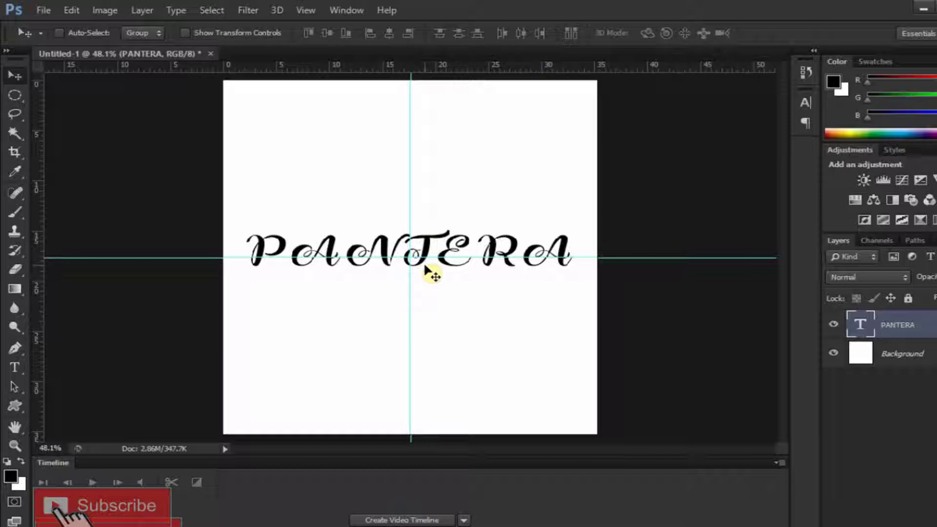
pyautogui.hotkey('ctrl', 'h')
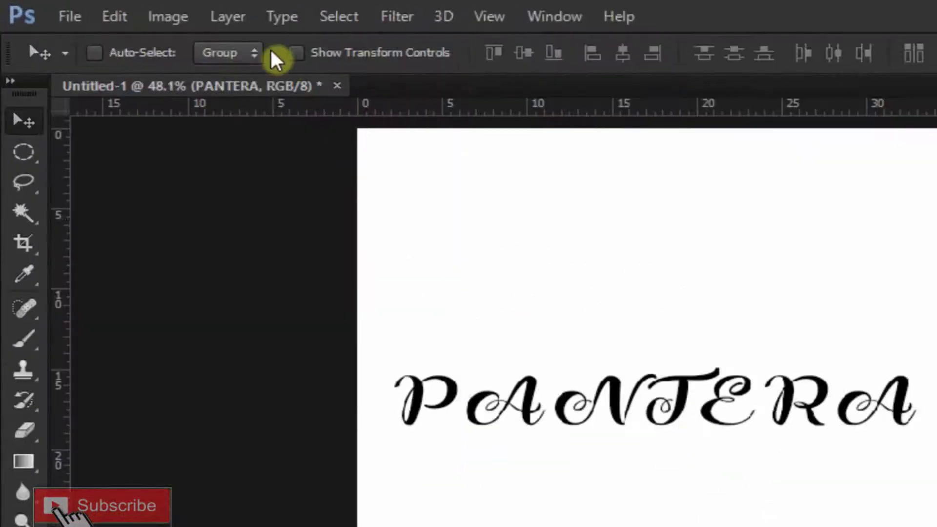
# Rasterize the PANTERA type layer.
pyautogui.click(237, 18)
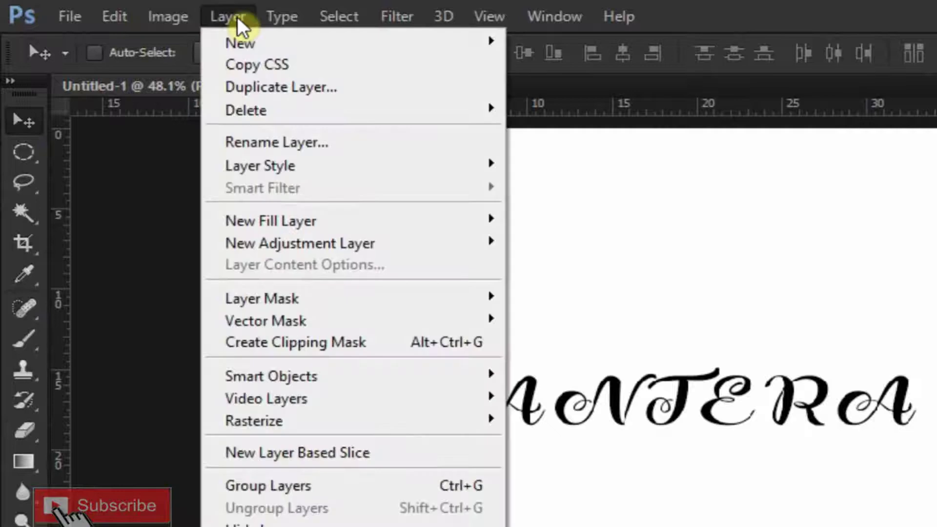
pyautogui.moveTo(325, 429)
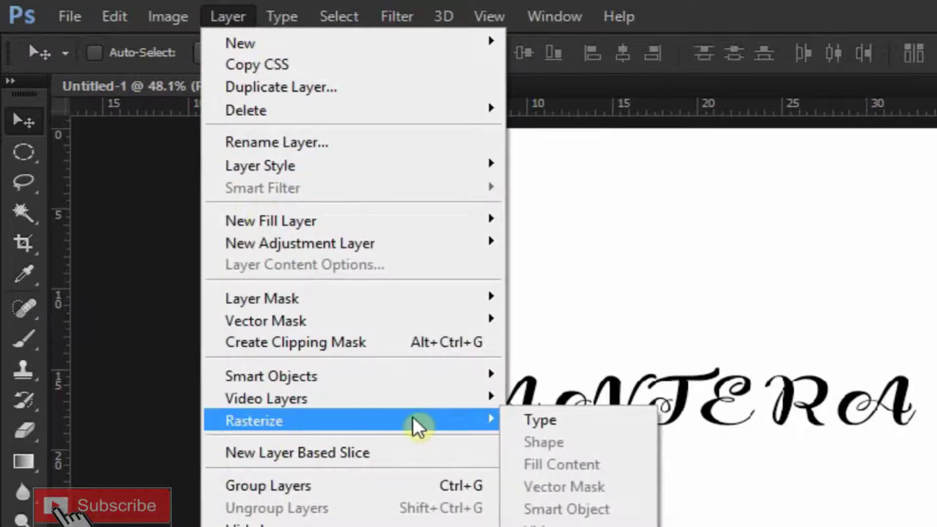
pyautogui.click(512, 423)
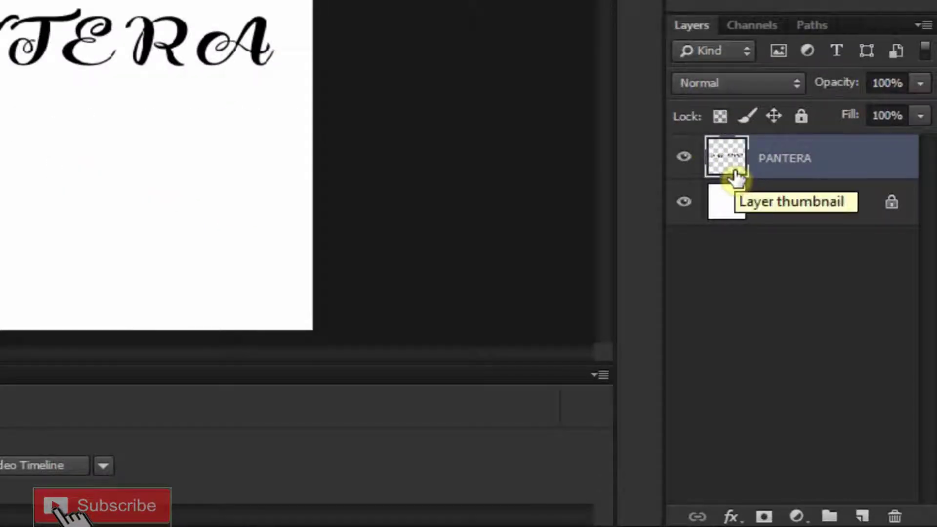
# Rotate a duplicate of the PANTERA layer about -178.7° around its centre and merge it down into the original.
pyautogui.hotkey('ctrl', 'j')
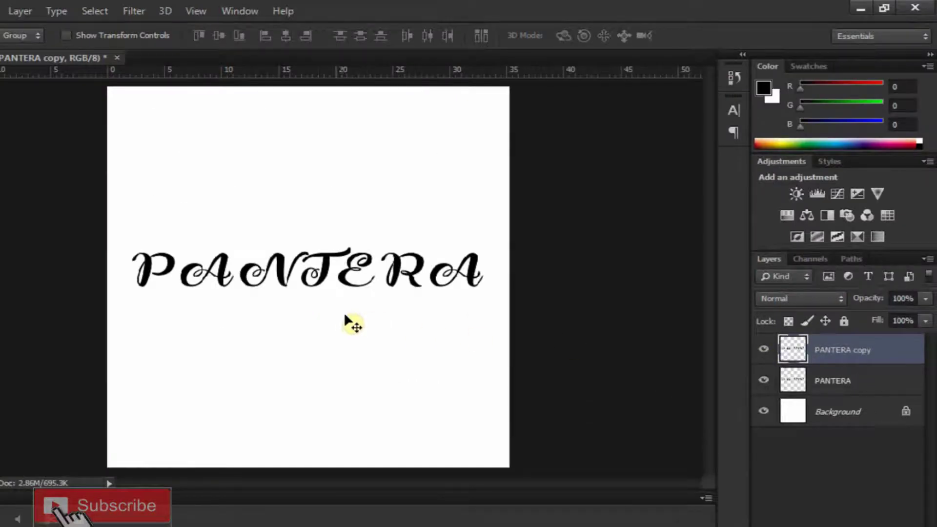
pyautogui.hotkey('ctrl', 't')
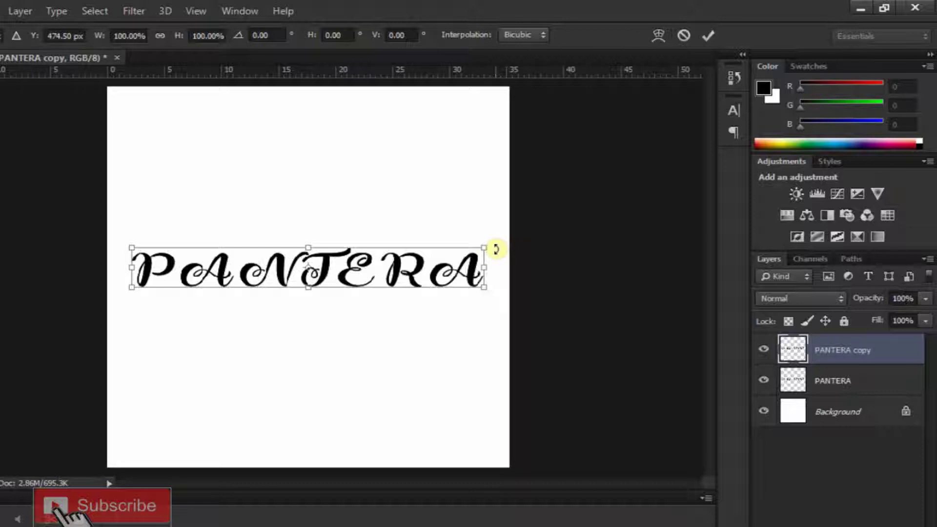
pyautogui.moveTo(498, 250); pyautogui.dragTo(146, 281)
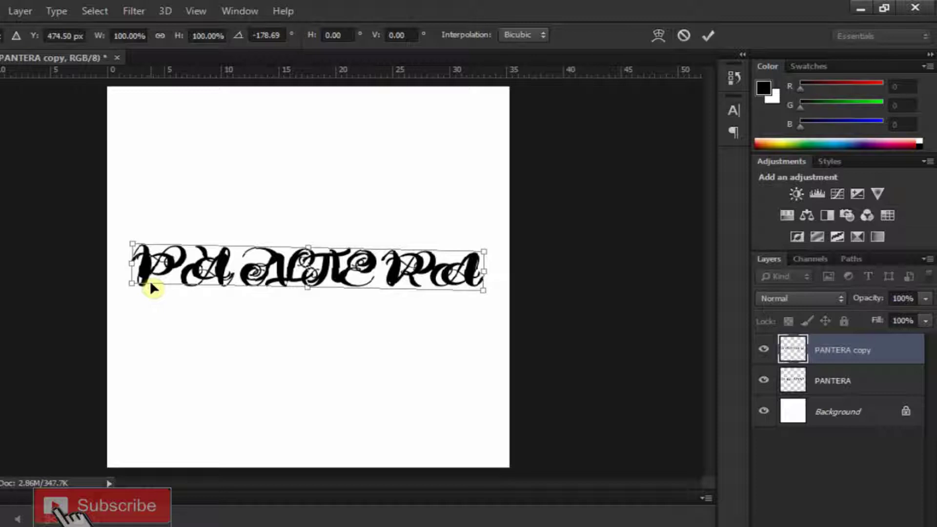
pyautogui.click(709, 34)
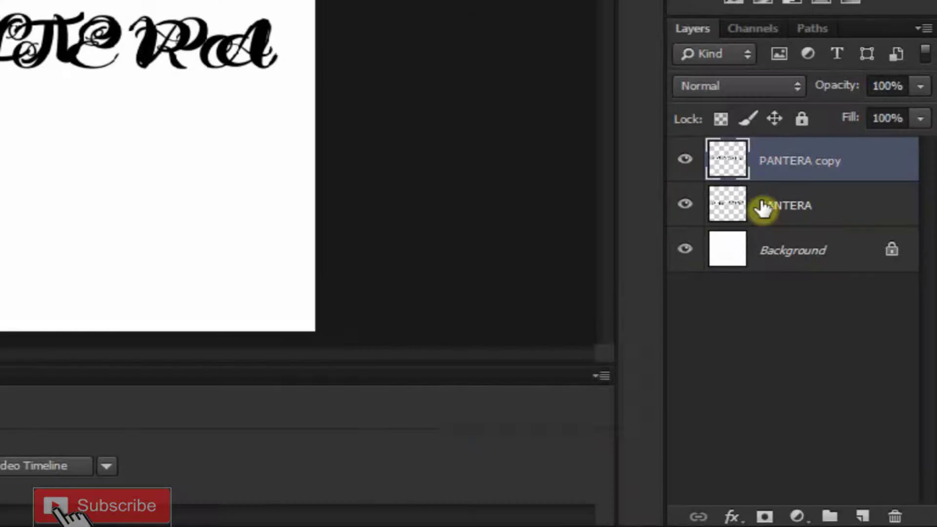
pyautogui.hotkey('ctrl', 'e')
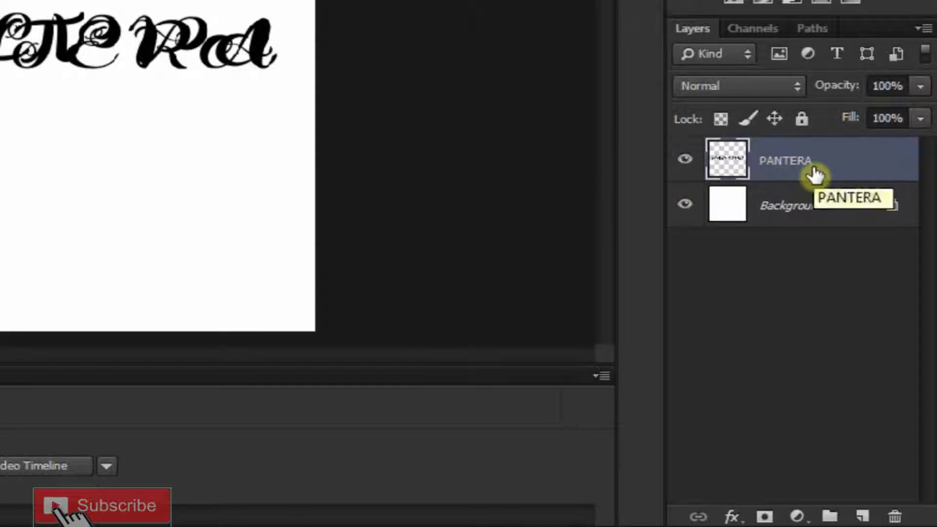
# Rotate a duplicate of the merged PANTERA layer about 88.6° to form a cross and merge it down.
pyautogui.hotkey('ctrl', 'j')
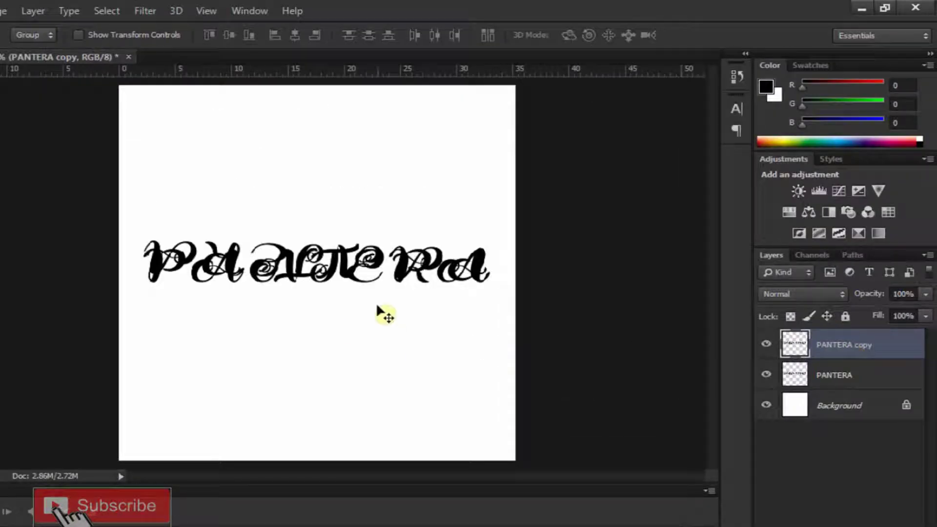
pyautogui.hotkey('ctrl', 't')
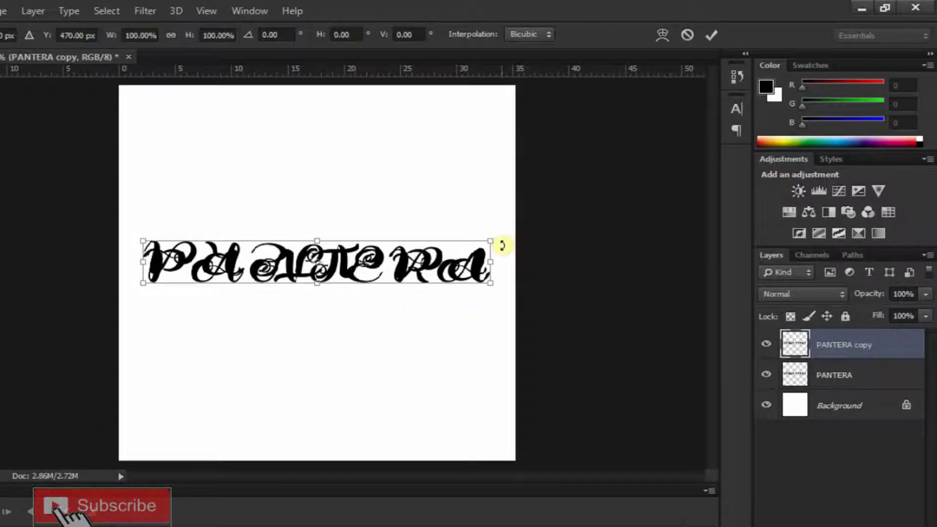
pyautogui.moveTo(502, 244); pyautogui.dragTo(342, 475)
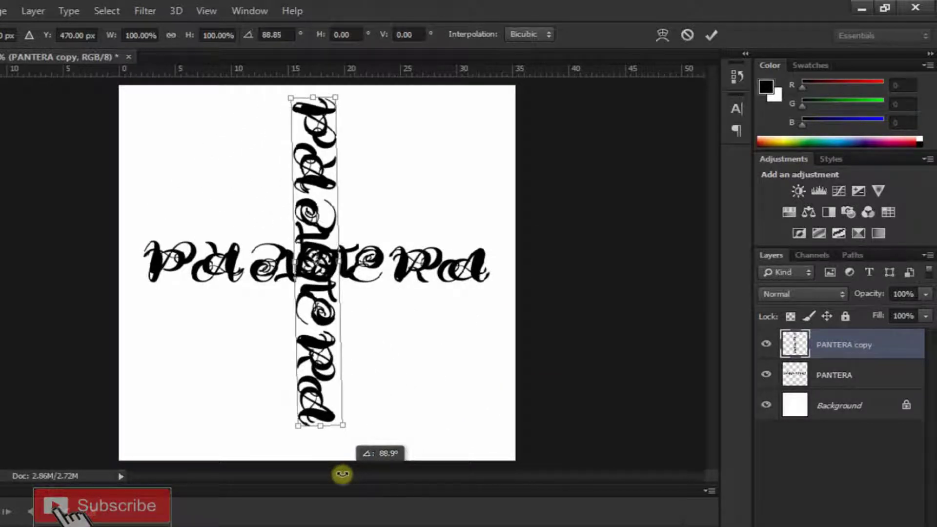
pyautogui.moveTo(342, 475); pyautogui.dragTo(347, 481)
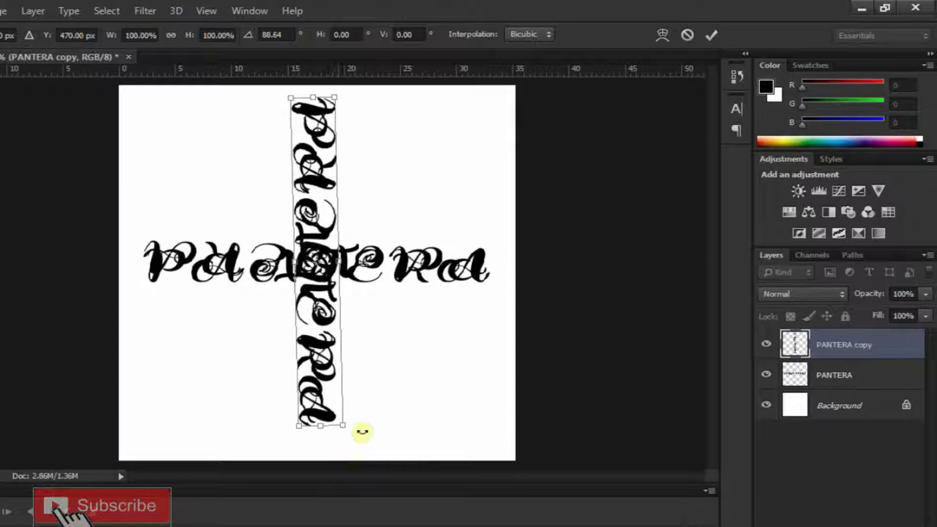
pyautogui.click(711, 34)
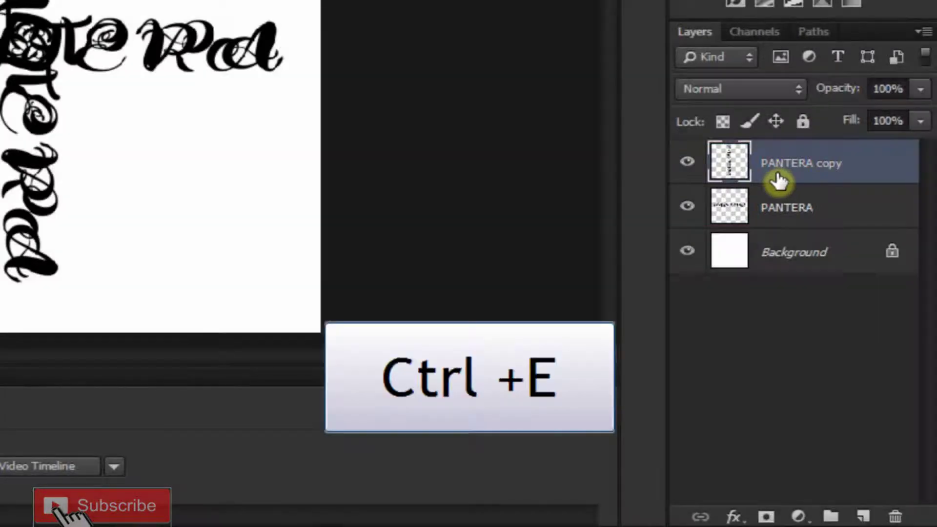
pyautogui.hotkey('ctrl', 'e')
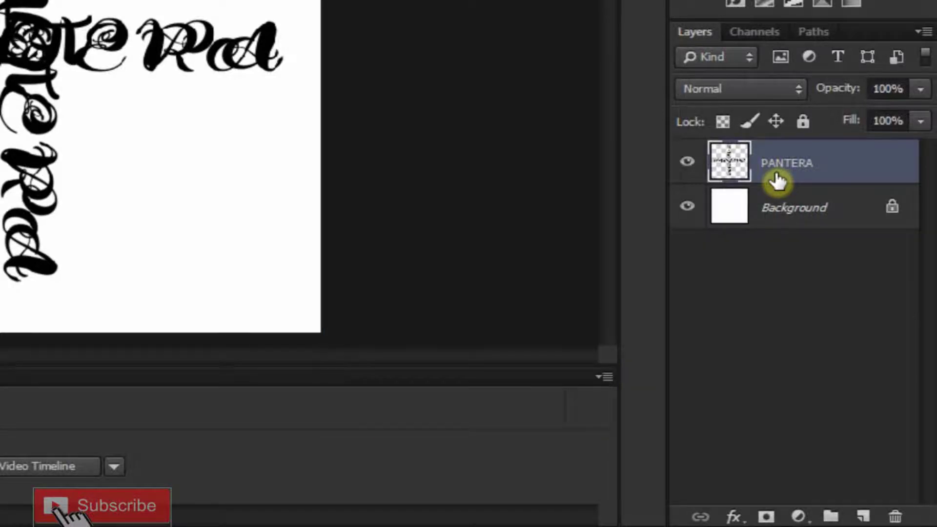
# Rotate a duplicate of the cross-shaped PANTERA layer about 45.3° to form an eight-armed star and merge it down.
pyautogui.hotkey('ctrl', 'j')
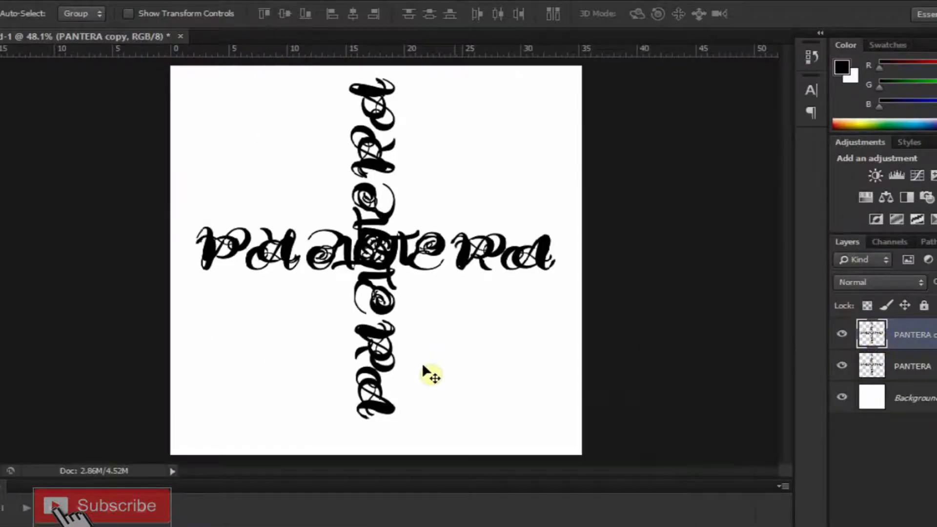
pyautogui.hotkey('ctrl', 't')
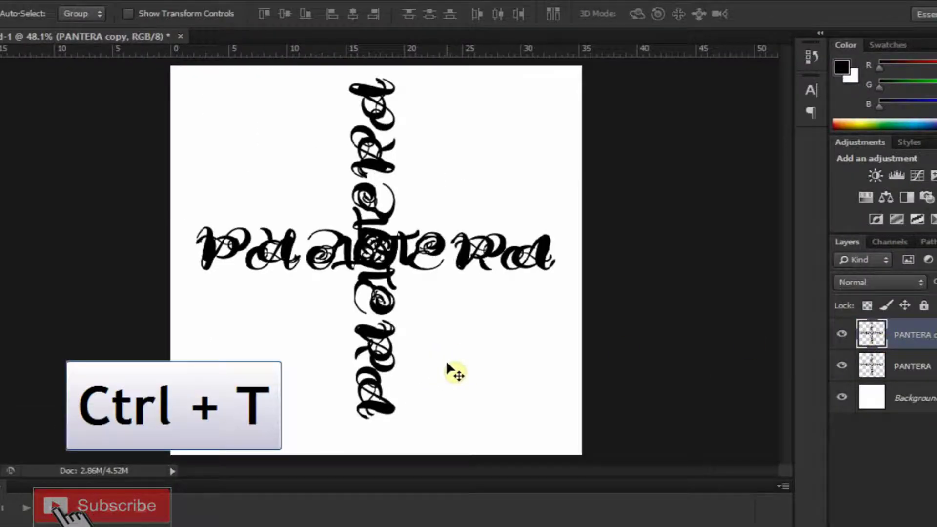
pyautogui.hotkey('ctrl', 't')
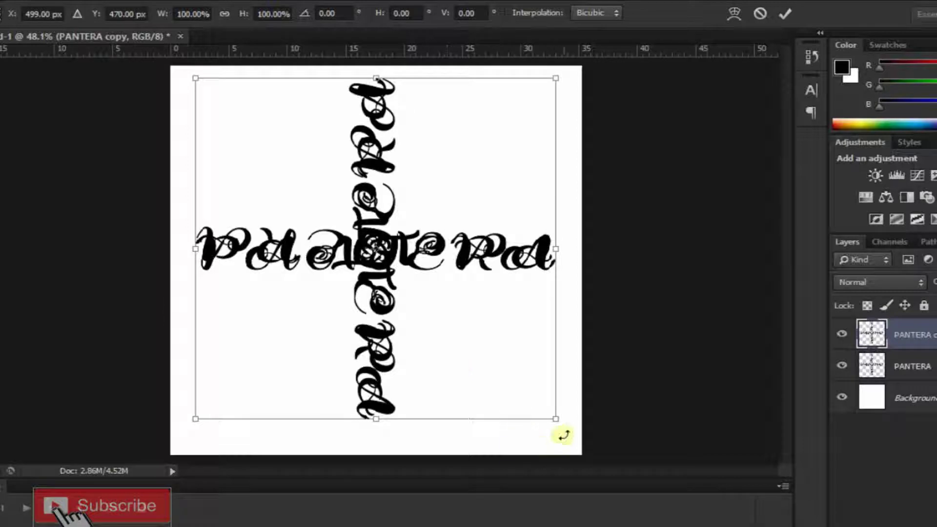
pyautogui.moveTo(565, 440); pyautogui.dragTo(368, 526)
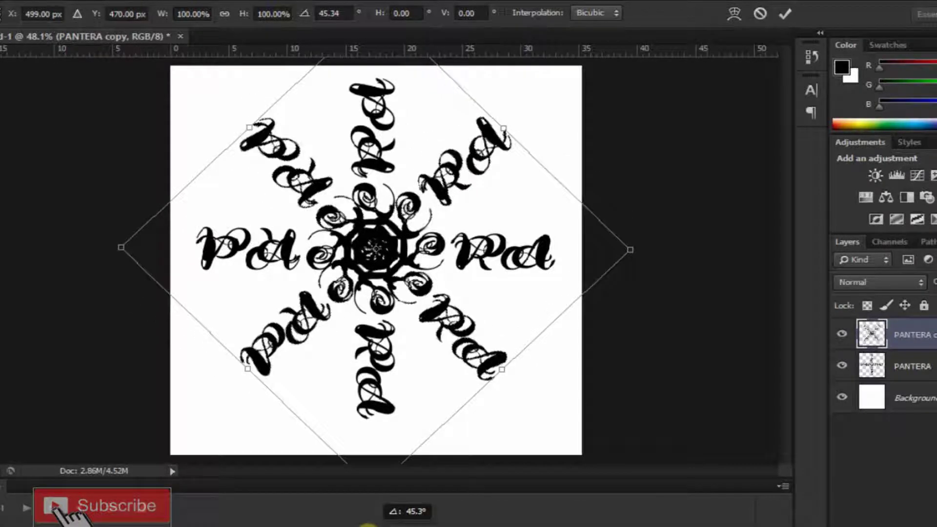
pyautogui.moveTo(368, 526); pyautogui.dragTo(369, 526)
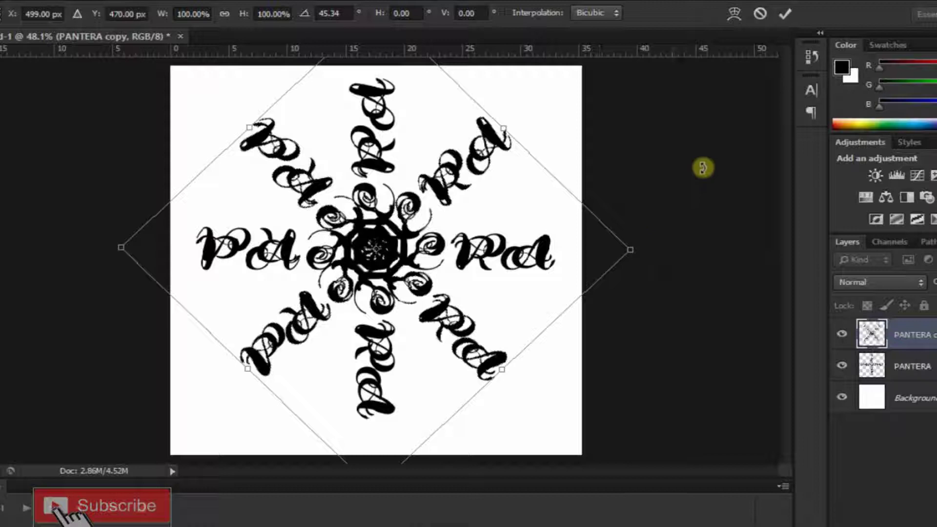
pyautogui.click(786, 15)
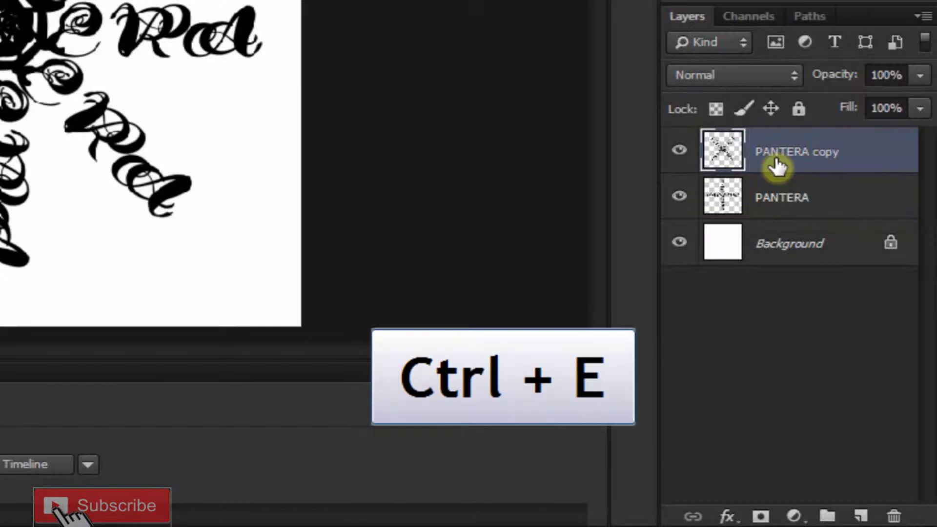
pyautogui.hotkey('ctrl', 'e')
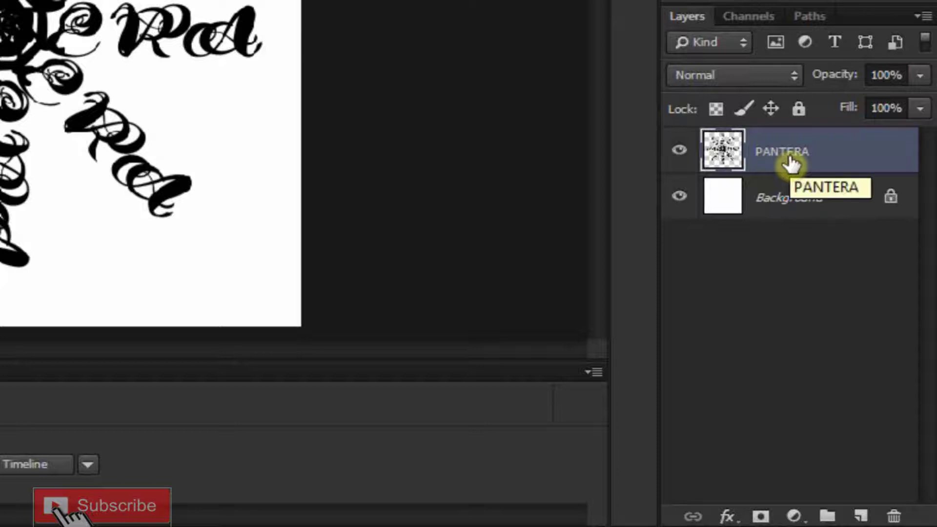
# Rotate a duplicate of the eight-armed PANTERA layer about 20.8° to fill the gaps between the arms and merge it down.
pyautogui.hotkey('ctrl', 'j')
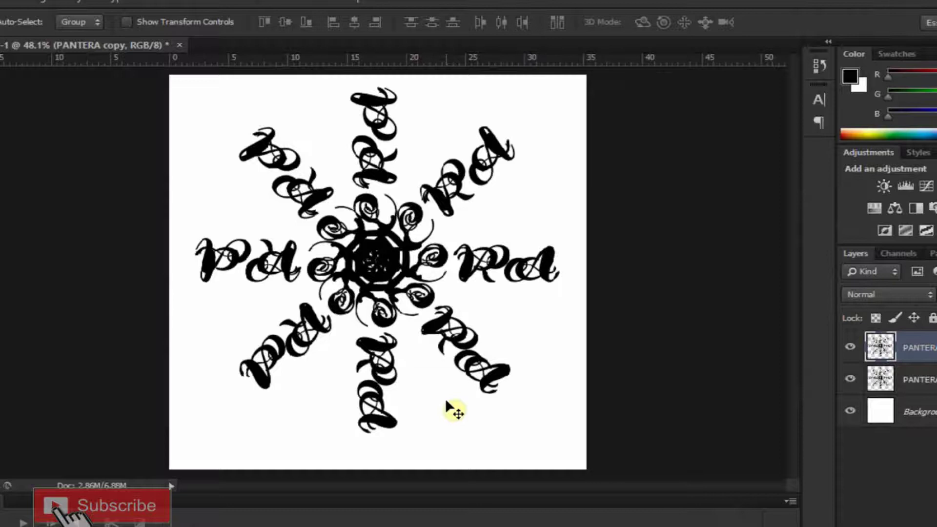
pyautogui.hotkey('ctrl', 't')
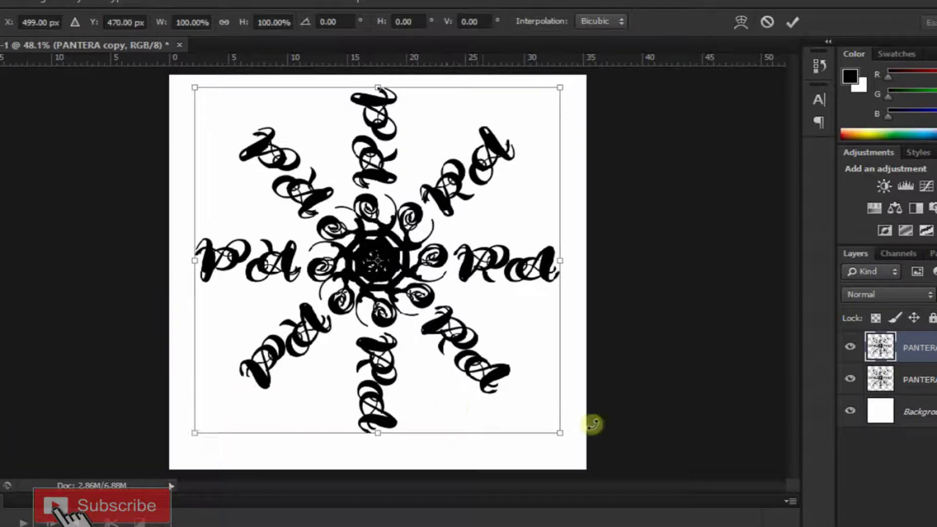
pyautogui.moveTo(581, 441); pyautogui.dragTo(508, 522)
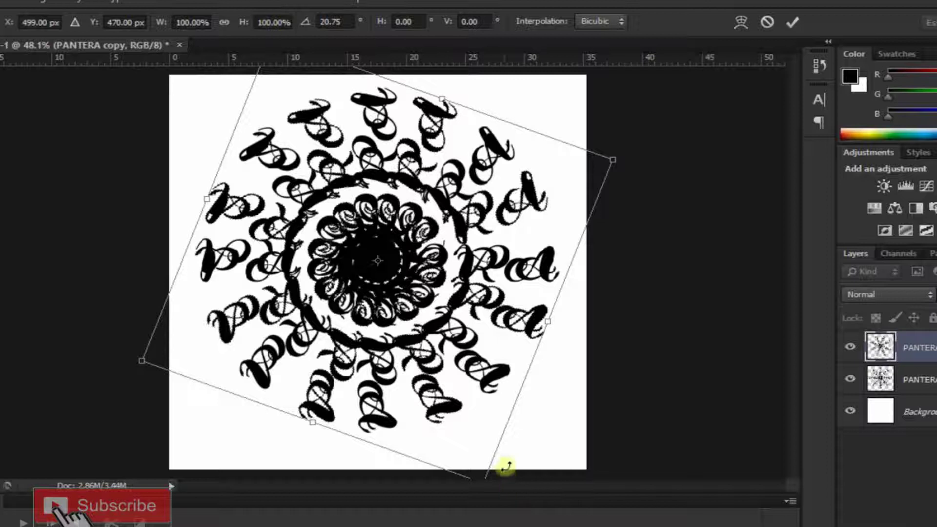
pyautogui.click(793, 22)
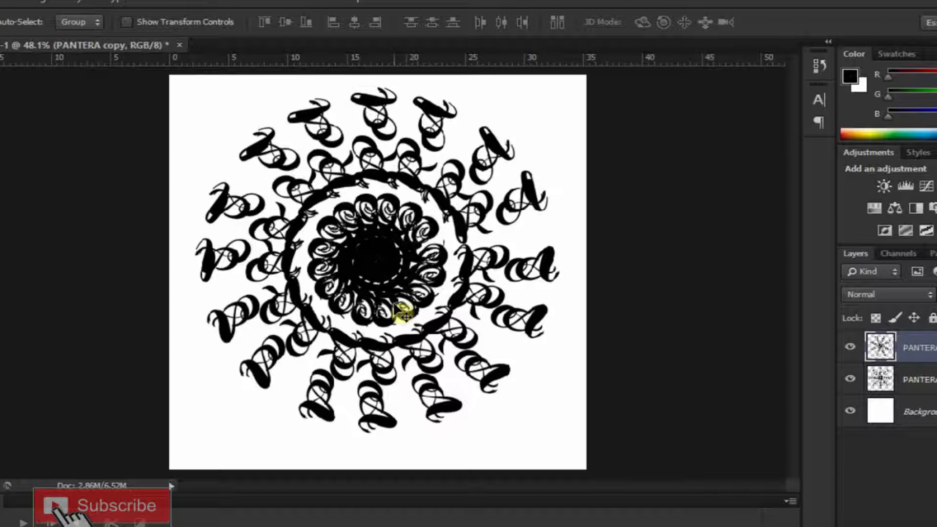
pyautogui.scroll(5, 403, 314)
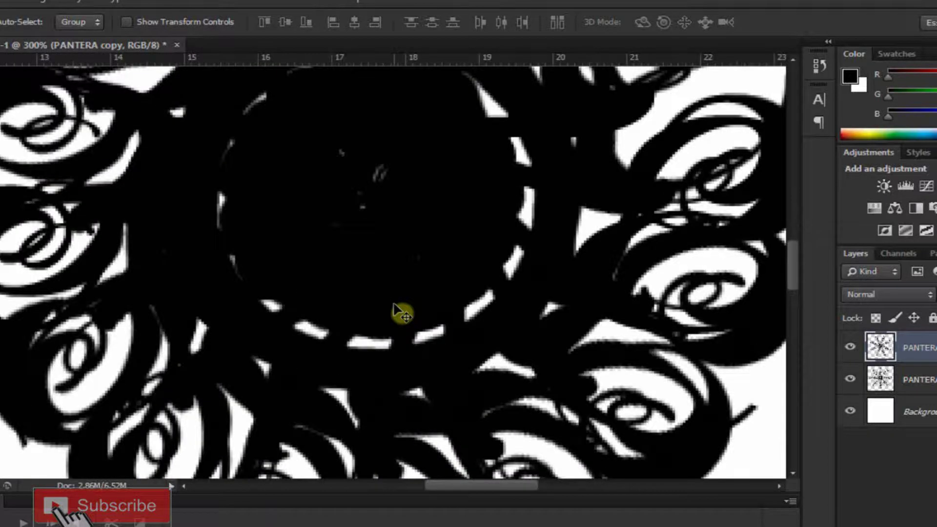
pyautogui.scroll(-5, 403, 314)
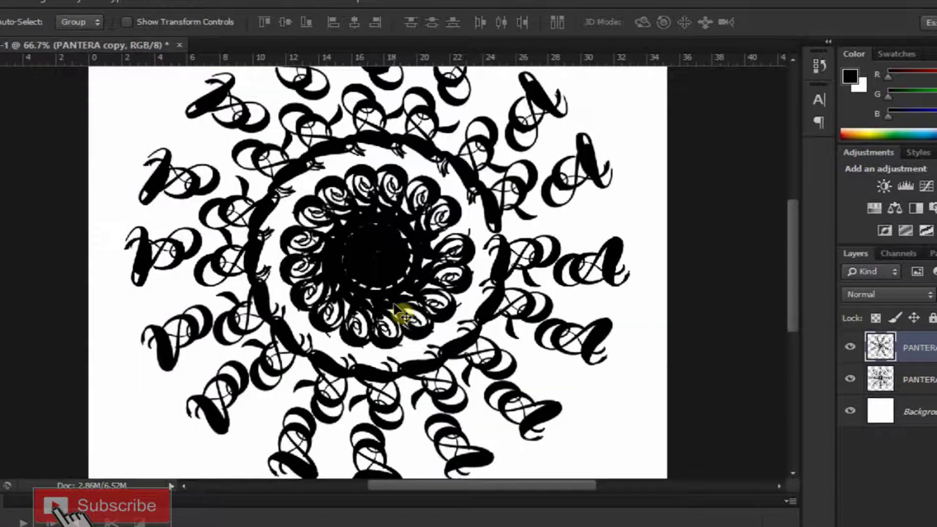
pyautogui.scroll(-1, 404, 314)
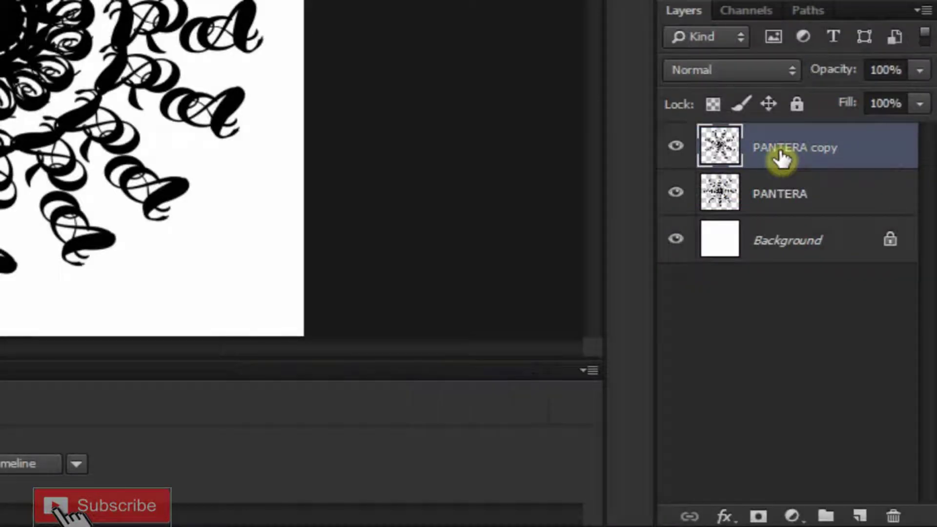
pyautogui.hotkey('ctrl', 'e')
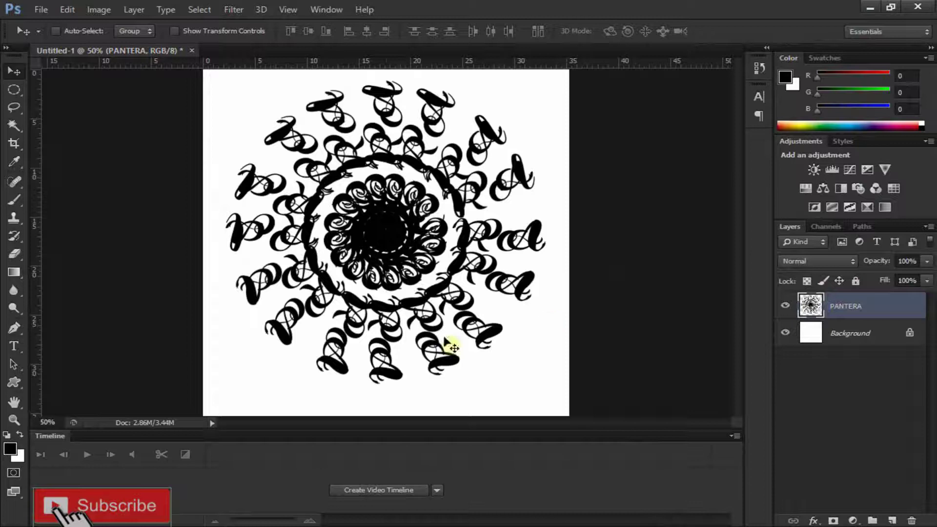
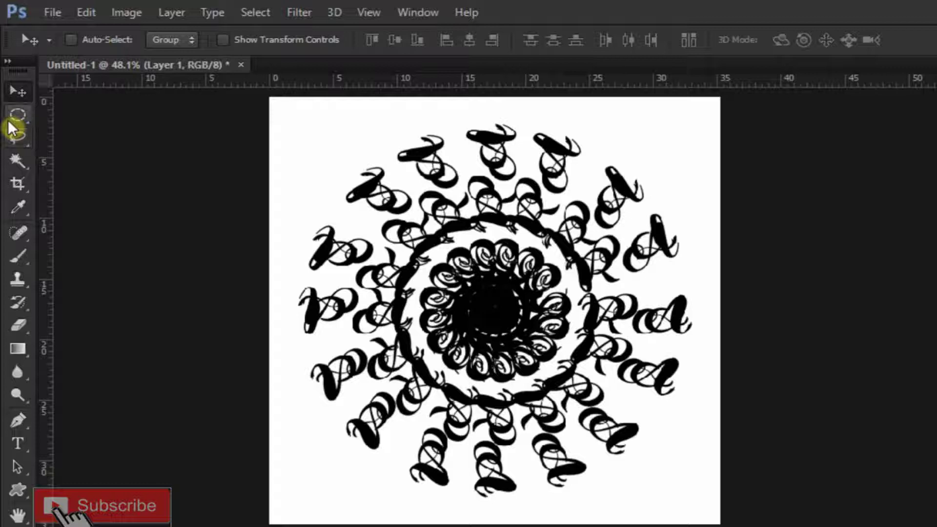
# Make a circular selection from the centre of the lettering outward with the Elliptical Marquee tool, closely enclosing the whole mandala.
pyautogui.click(12, 118)
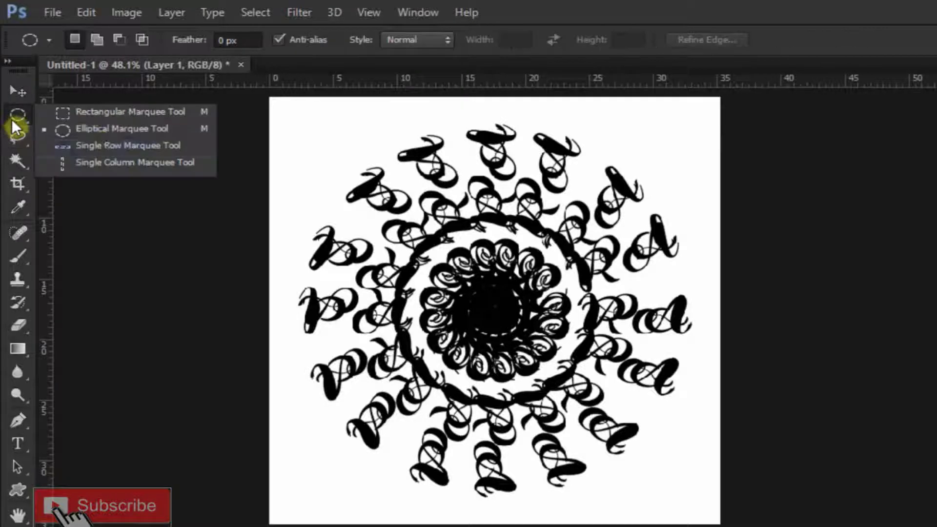
pyautogui.click(98, 135)
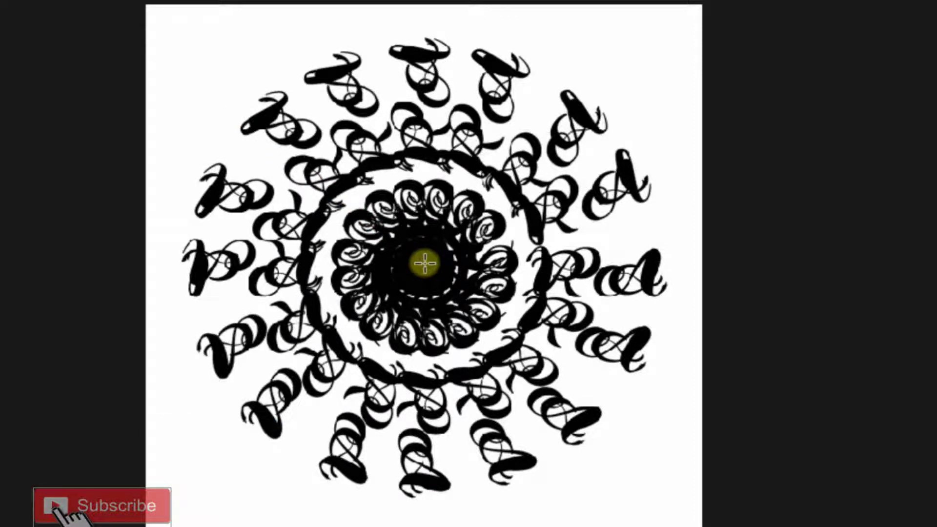
pyautogui.moveTo(425, 264); pyautogui.dragTo(159, 9)
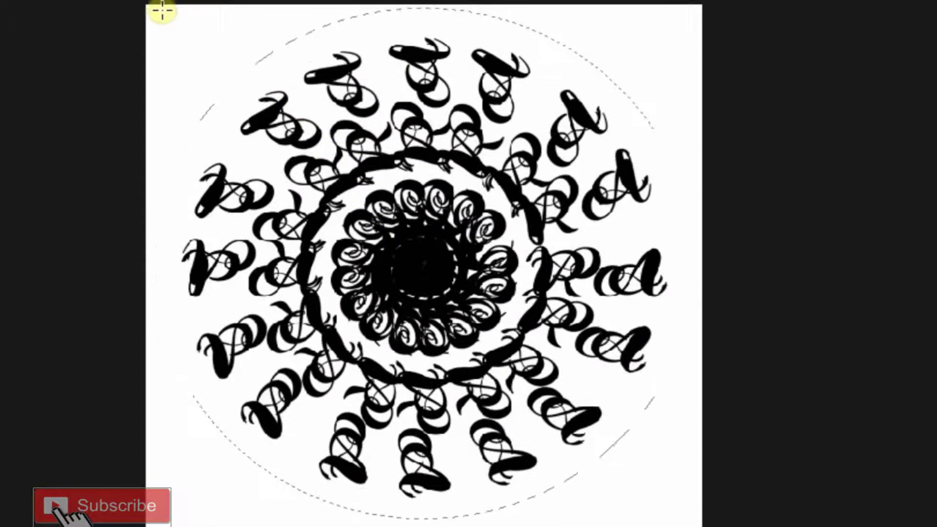
pyautogui.moveTo(162, 11); pyautogui.dragTo(179, 22)
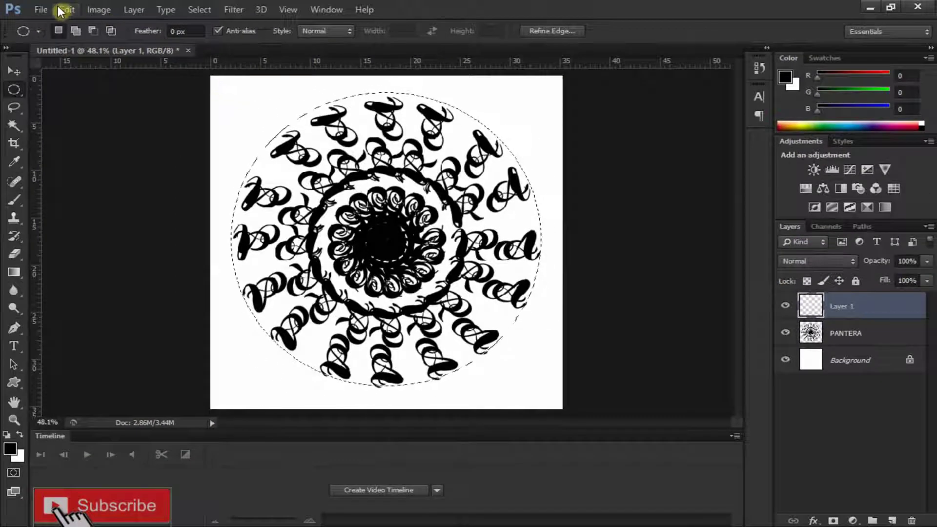
# Stroke the circular selection around the mandala with a 15 px black centred line and deselect it.
pyautogui.click(67, 10)
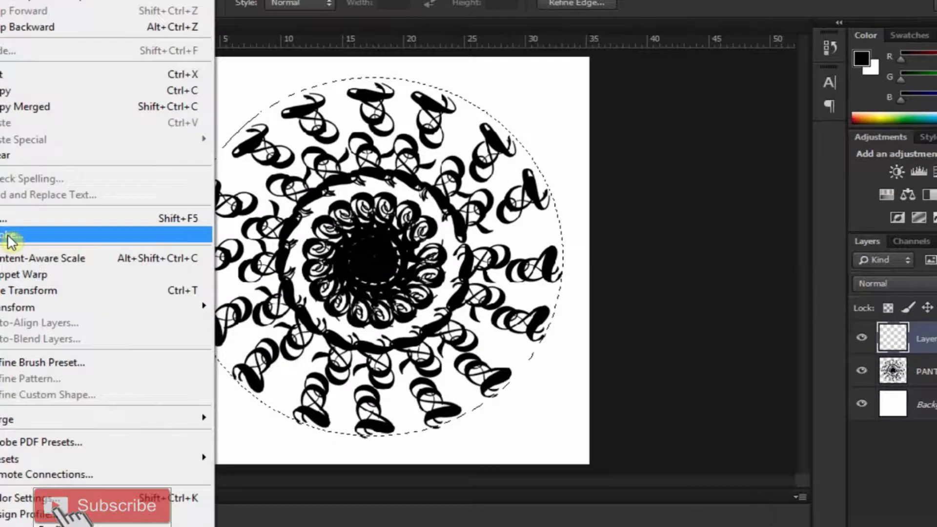
pyautogui.click(83, 222)
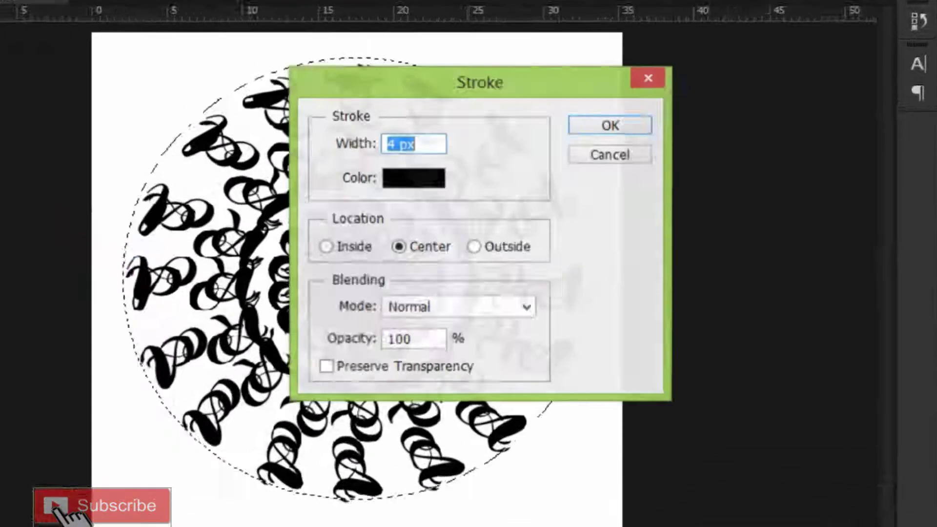
pyautogui.click(379, 138)
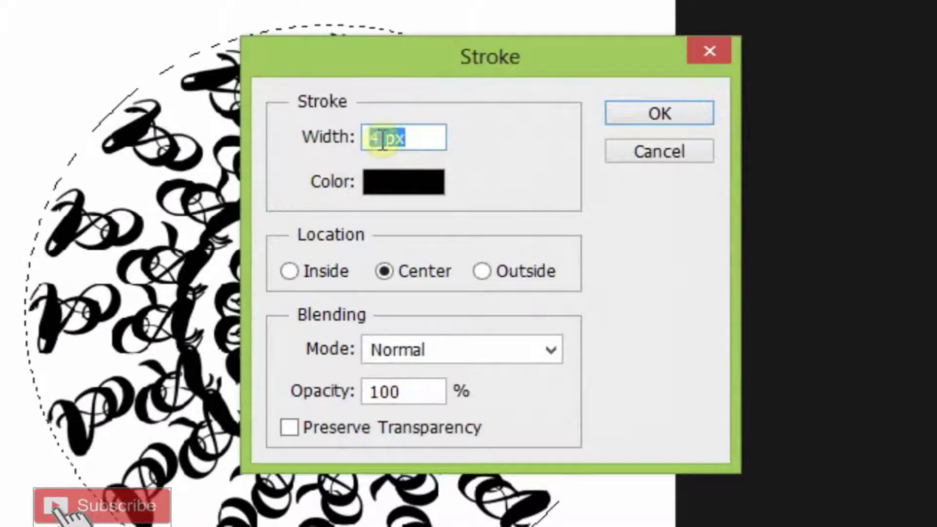
pyautogui.hotkey('shift', 'Home')
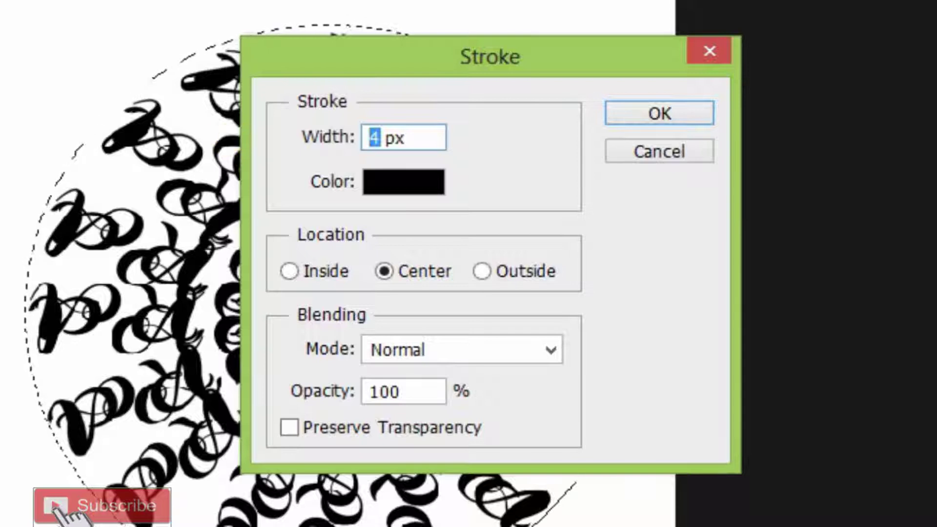
pyautogui.write('15')
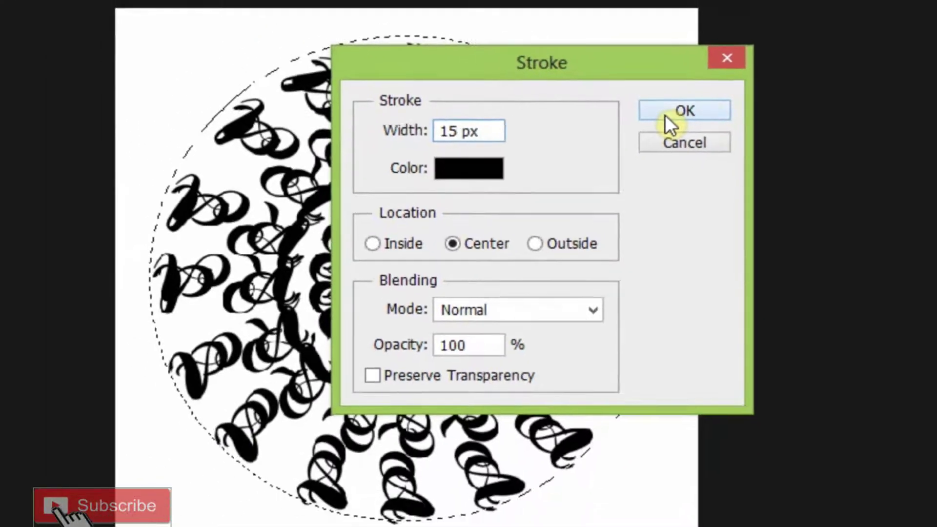
pyautogui.click(644, 117)
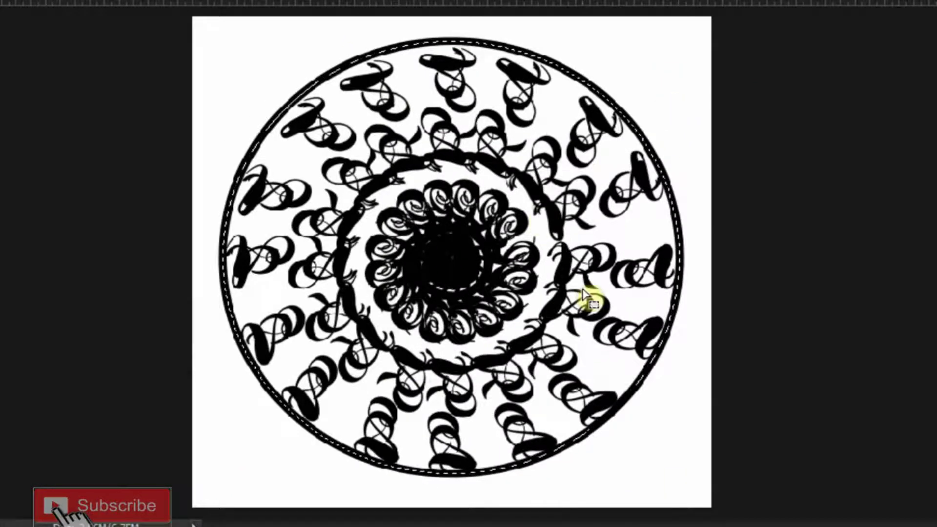
pyautogui.hotkey('ctrl', 'd')
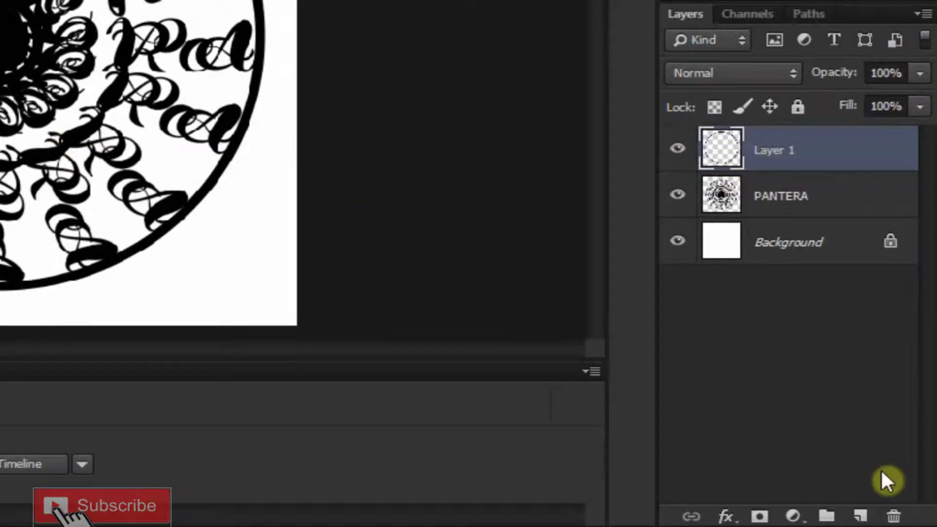
# Create a new layer and make a circular selection from the mandala's centre, slightly inside the stroked circle.
pyautogui.click(861, 516)
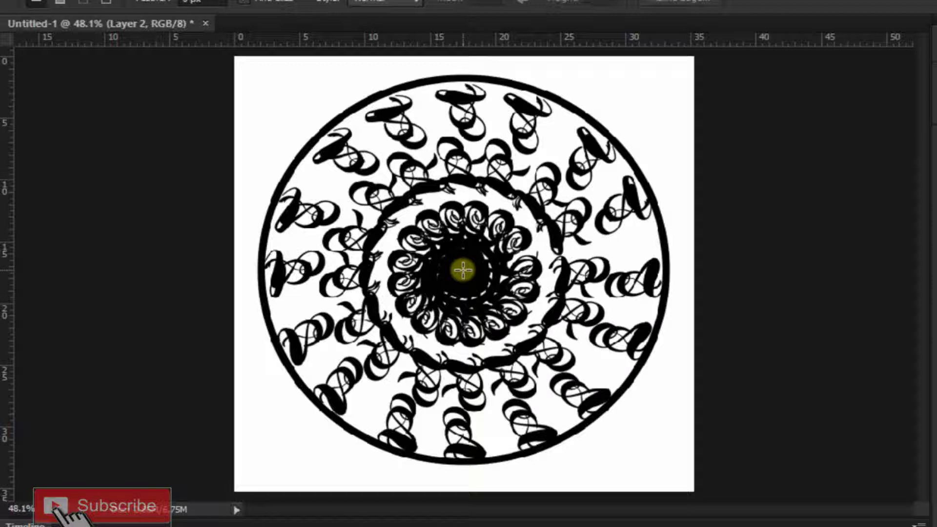
pyautogui.moveTo(460, 260); pyautogui.dragTo(243, 49)
pyautogui.moveTo(293, 1); pyautogui.dragTo(272, 6)
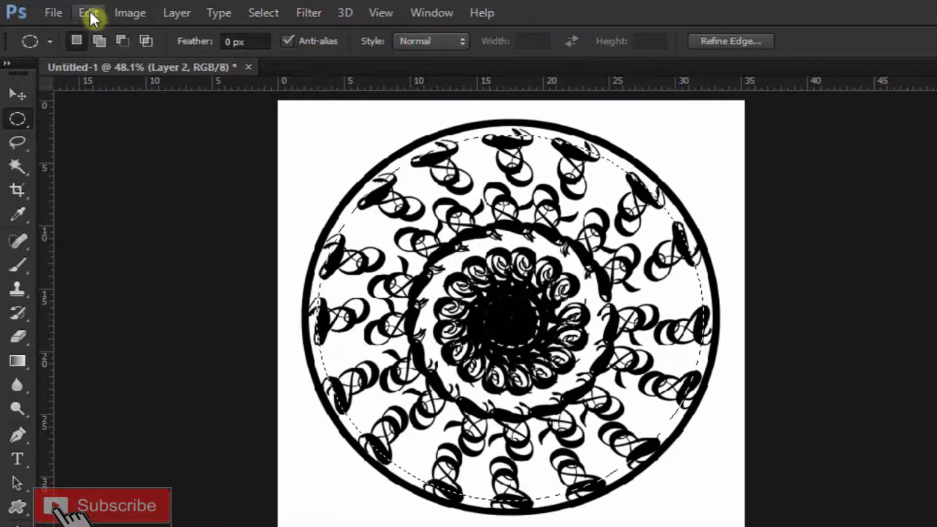
# Stroke the inner circular selection with a 5 px black centred line and deselect it.
pyautogui.click(90, 13)
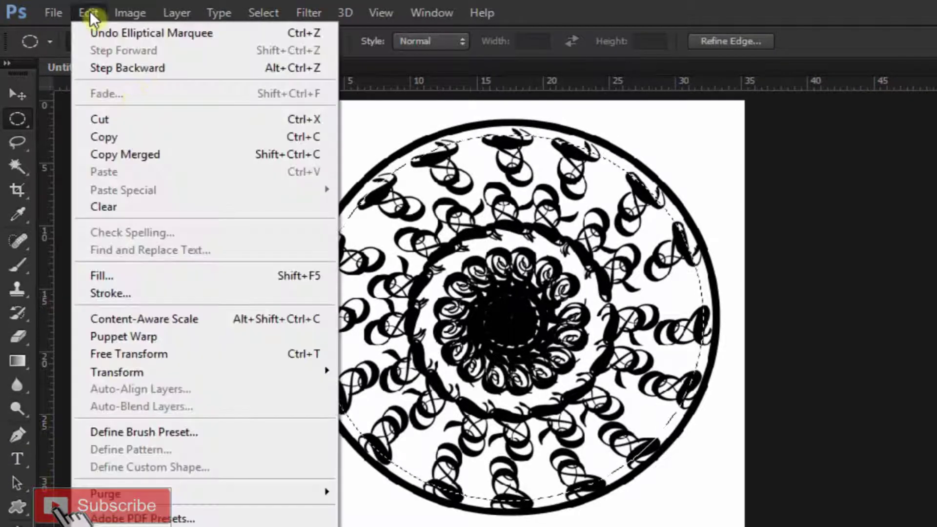
pyautogui.click(136, 285)
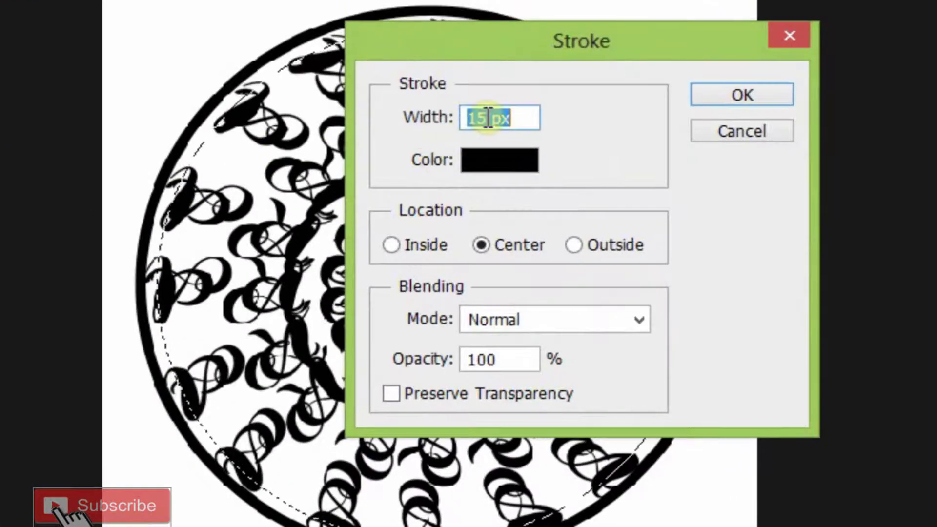
pyautogui.moveTo(534, 176); pyautogui.dragTo(468, 162)
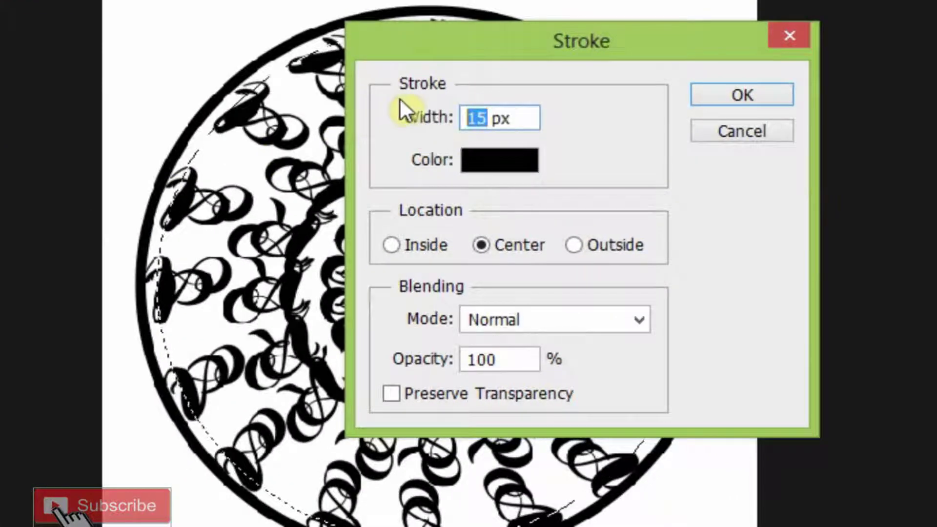
pyautogui.write('5')
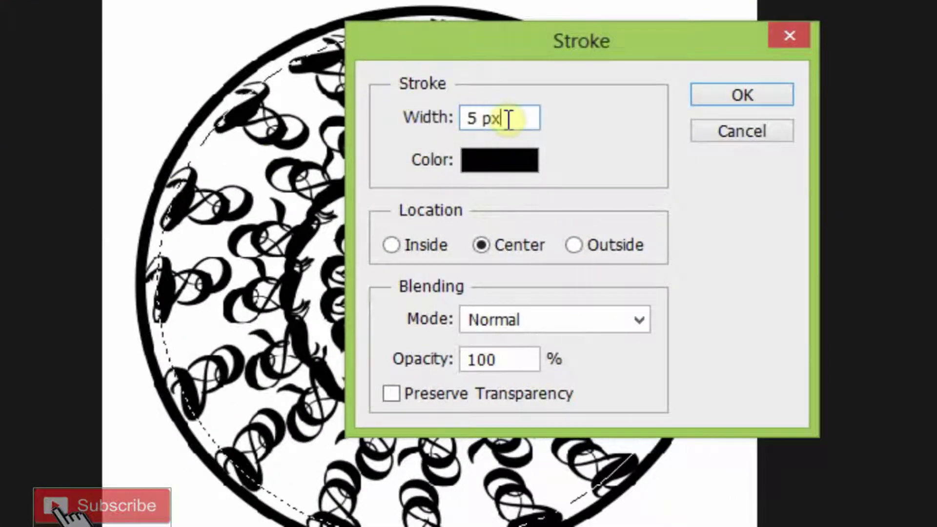
pyautogui.click(751, 89)
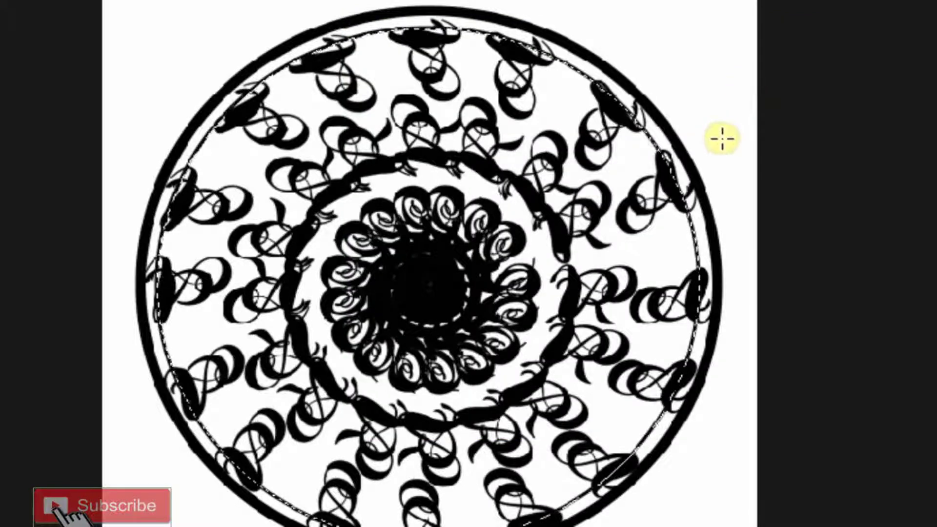
pyautogui.hotkey('ctrl', 'd')
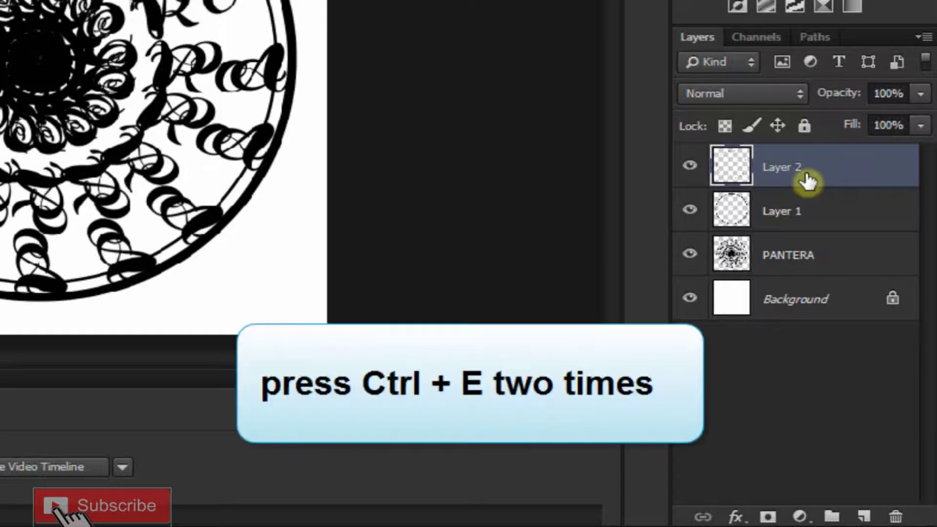
# Merge both stroked circle layers down into the PANTERA layer and add a new empty layer above it.
pyautogui.hotkey('ctrl', 'e')
pyautogui.hotkey('ctrl', 'e')
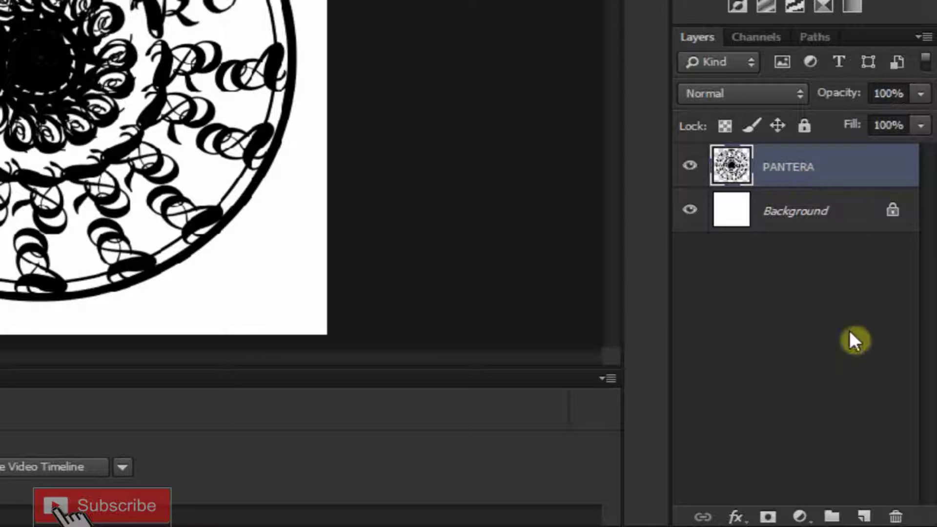
pyautogui.click(867, 517)
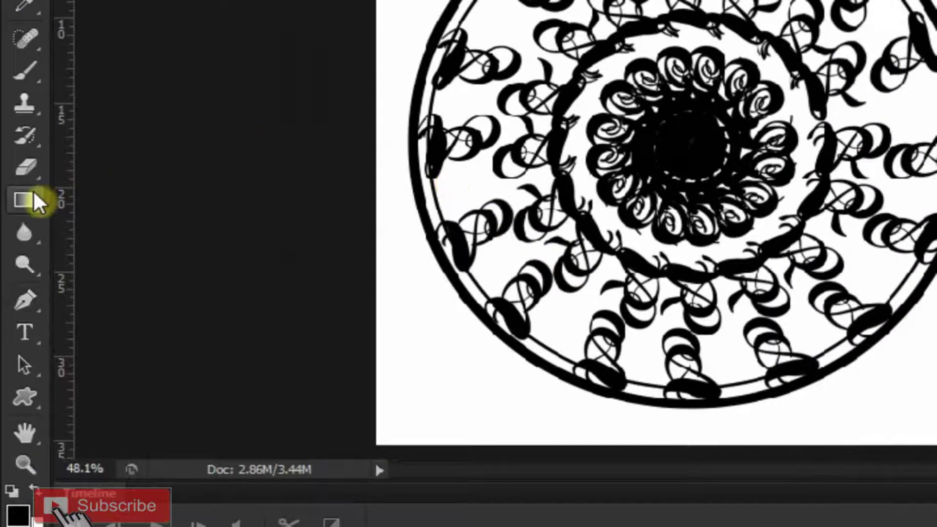
# With the Gradient tool active, load the PANTERA layer's outline as a selection and hide that layer.
pyautogui.rightClick(31, 194)
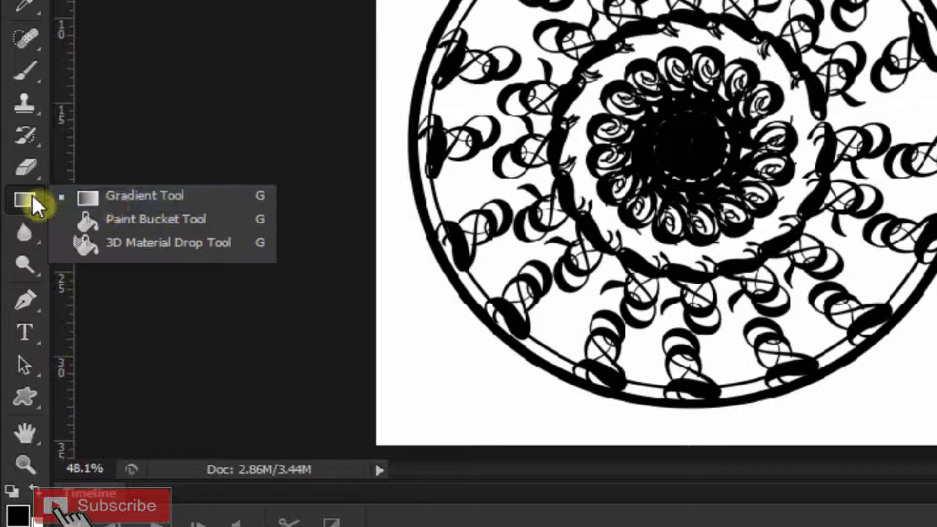
pyautogui.click(109, 195)
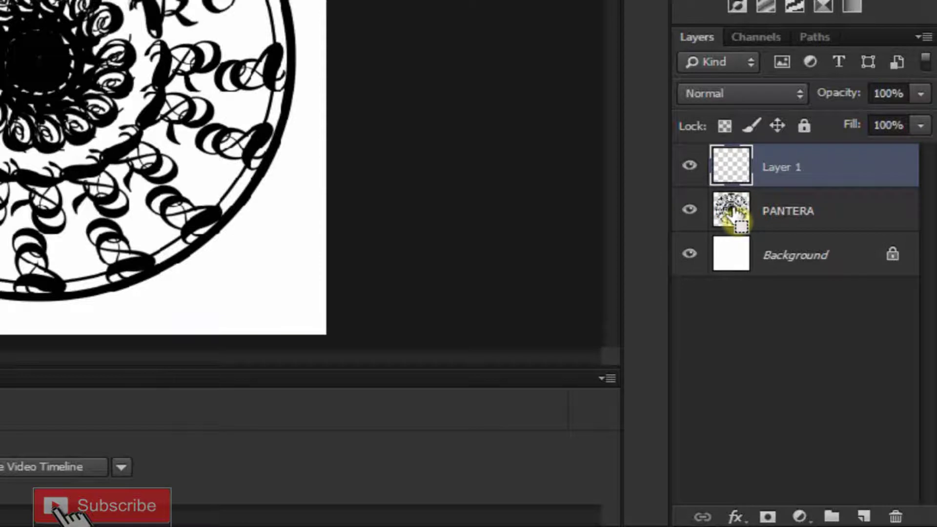
pyautogui.keyDown('ctrl'); pyautogui.click(733, 211); pyautogui.keyUp('ctrl')
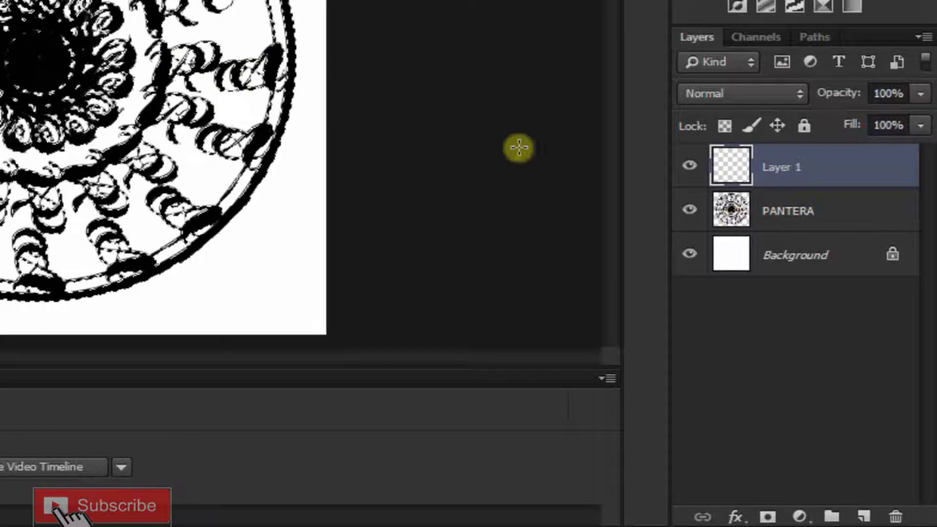
pyautogui.click(686, 212)
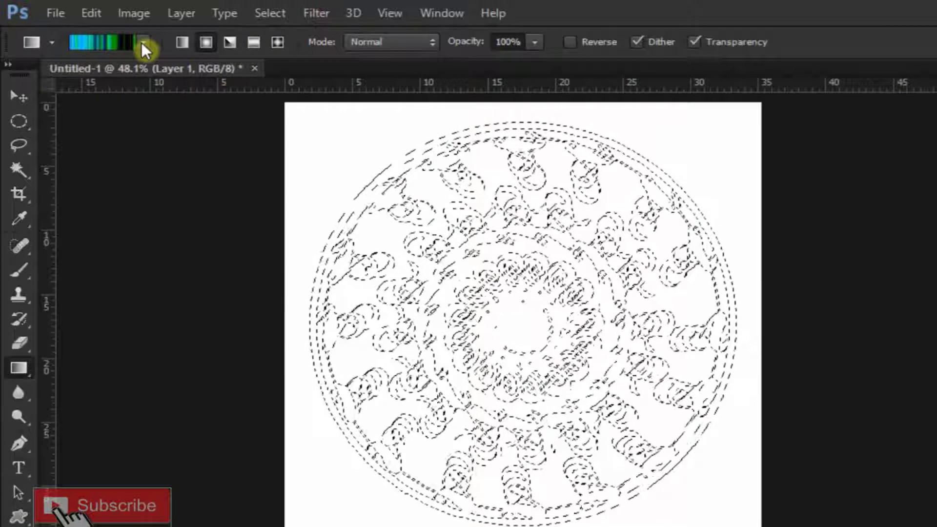
# Load the Noise Samples set in place of the current gradients and choose the Deep Sea gradient.
pyautogui.click(144, 43)
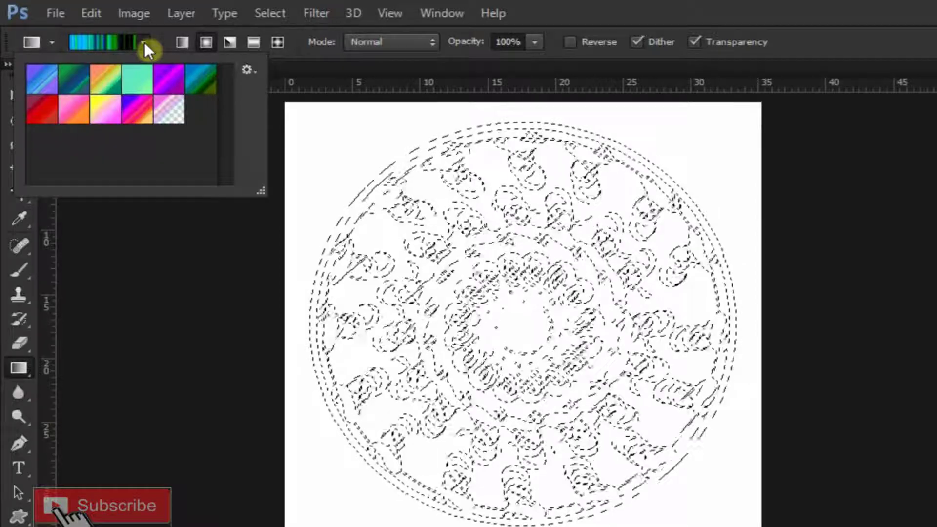
pyautogui.click(248, 70)
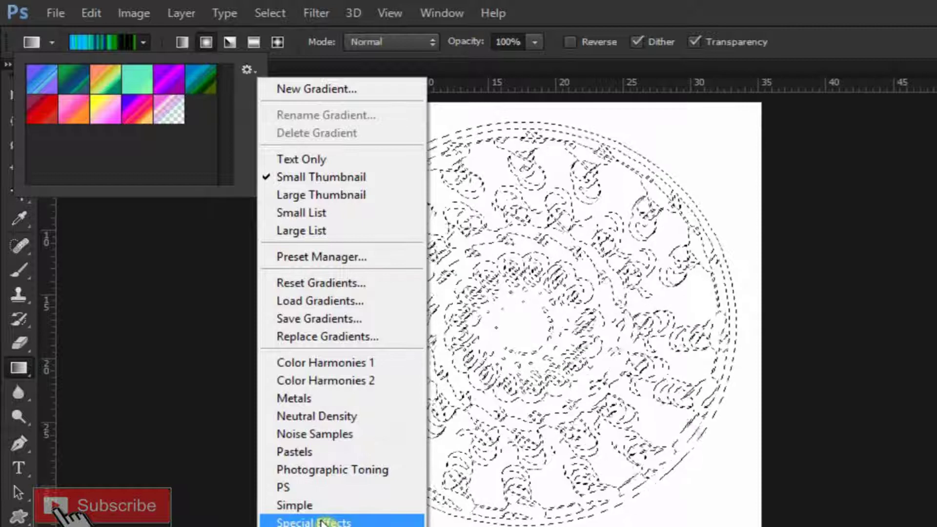
pyautogui.click(319, 435)
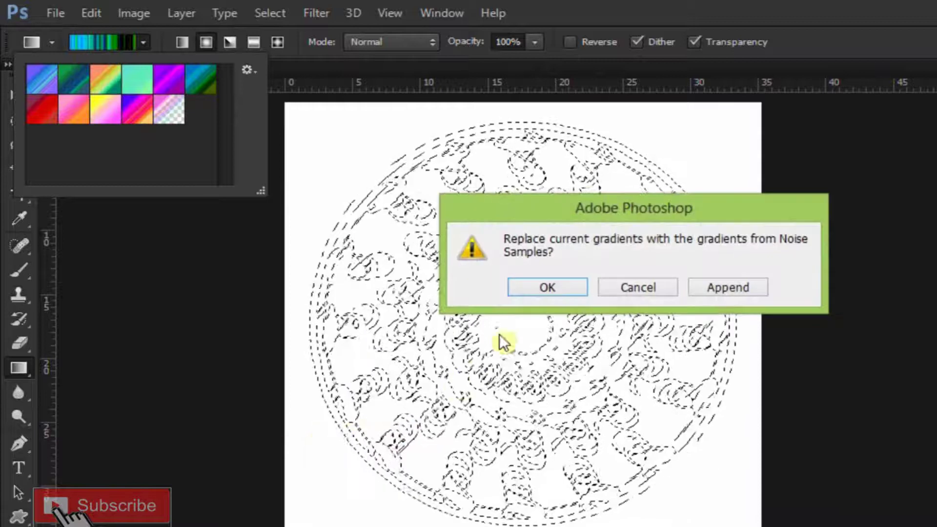
pyautogui.click(531, 293)
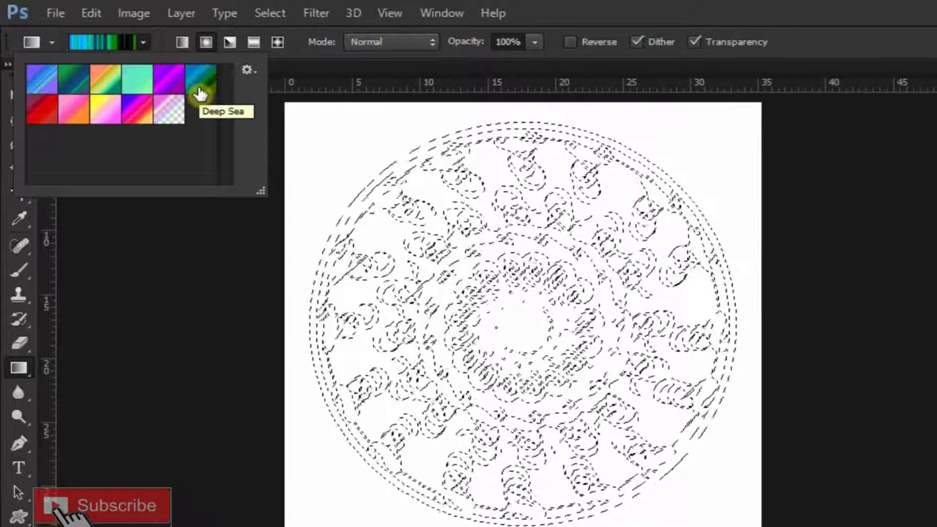
pyautogui.doubleClick(200, 93)
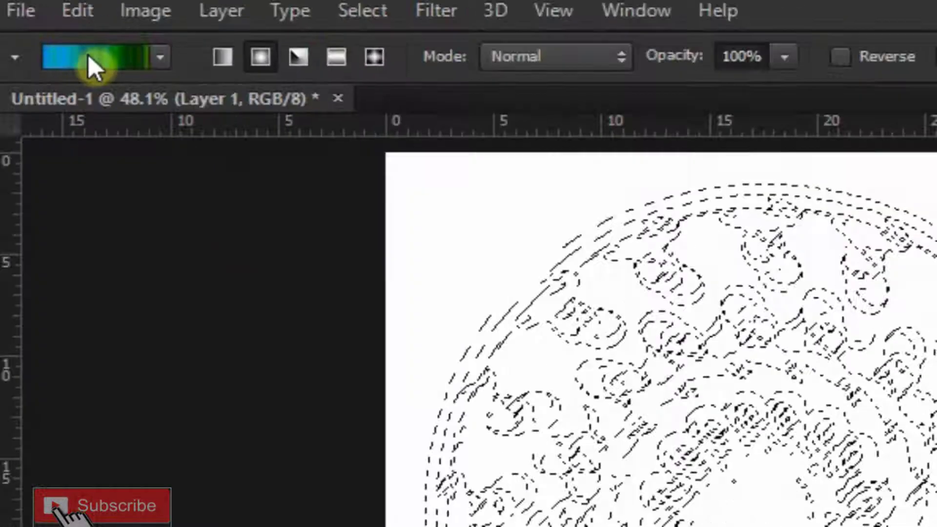
# Set the gradient's roughness to 54%, fill the selection radially from the mandala's centre to beyond its outer circle, and deselect.
pyautogui.click(255, 121)
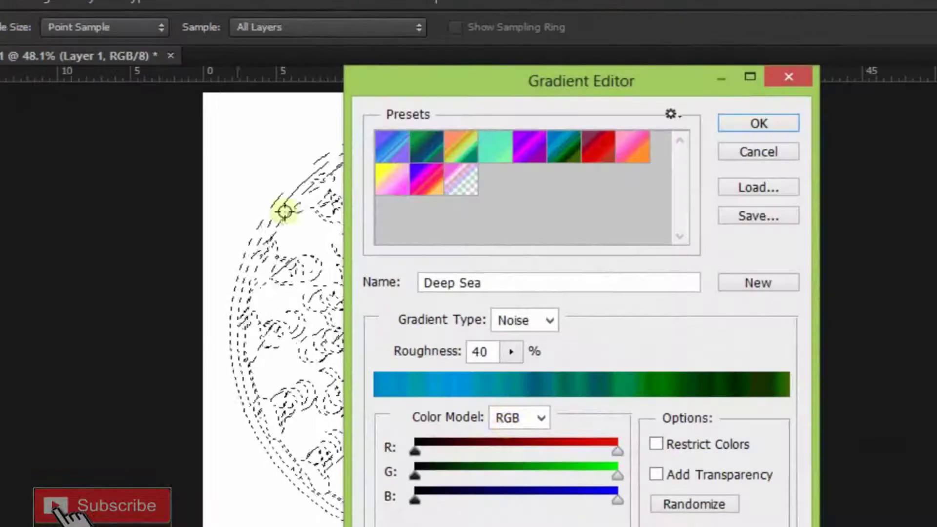
pyautogui.moveTo(510, 354); pyautogui.dragTo(490, 355)
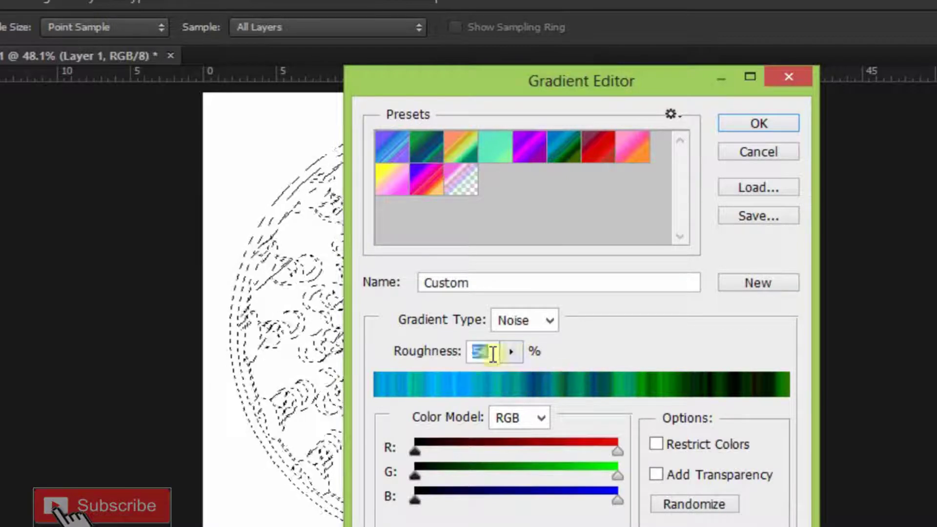
pyautogui.click(490, 352)
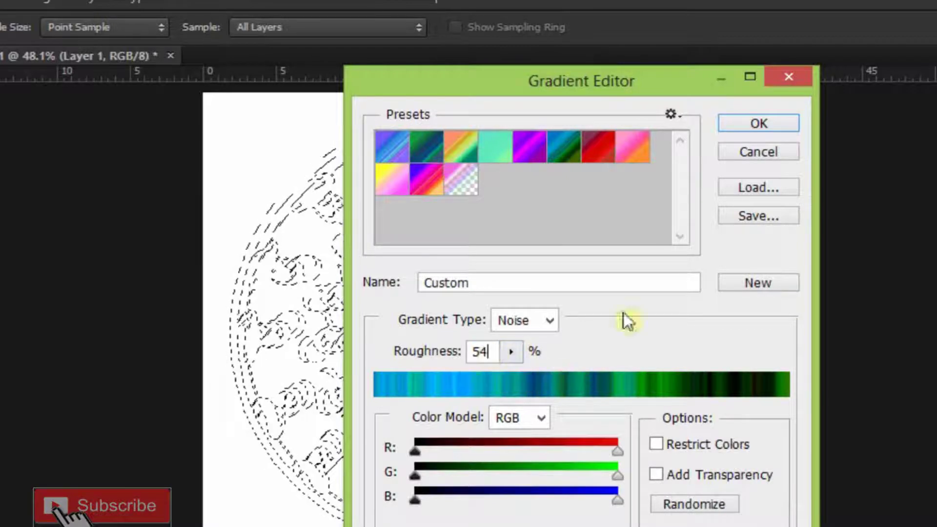
pyautogui.click(746, 127)
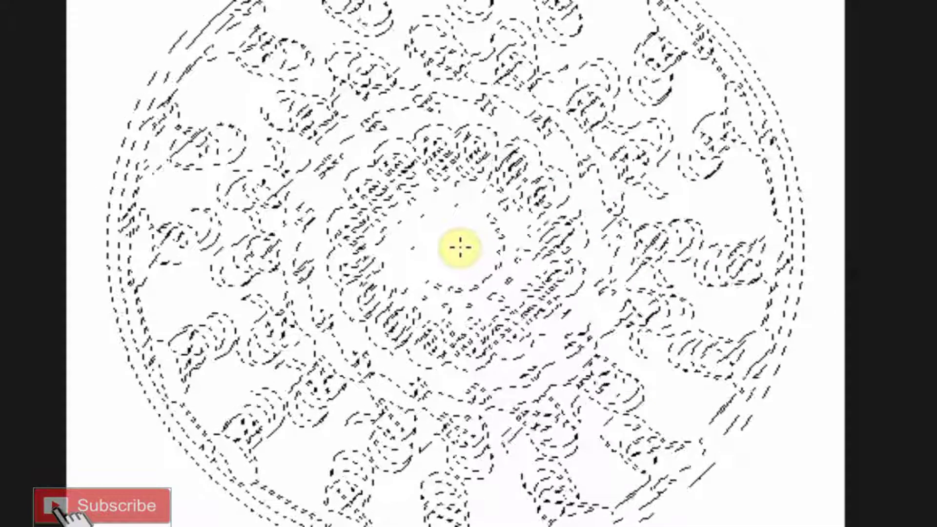
pyautogui.moveTo(453, 252); pyautogui.dragTo(839, 253)
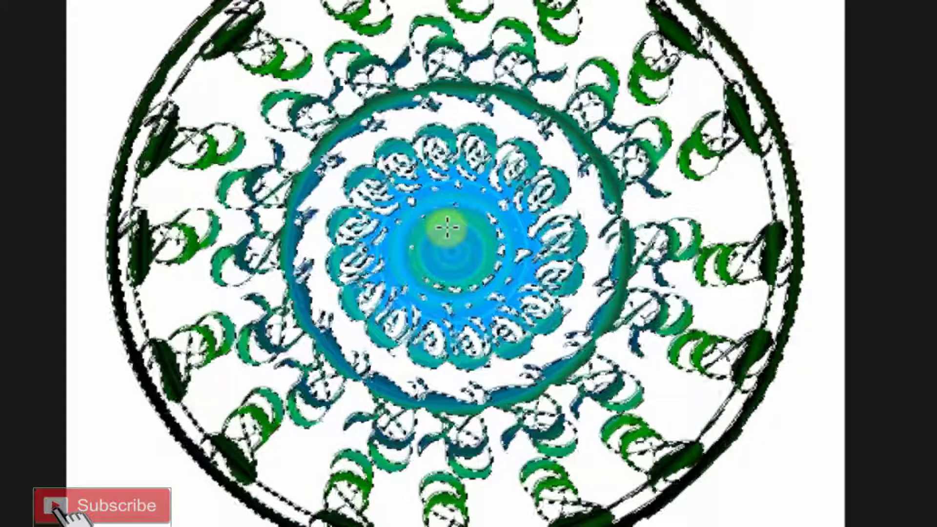
pyautogui.hotkey('ctrl', 'd')
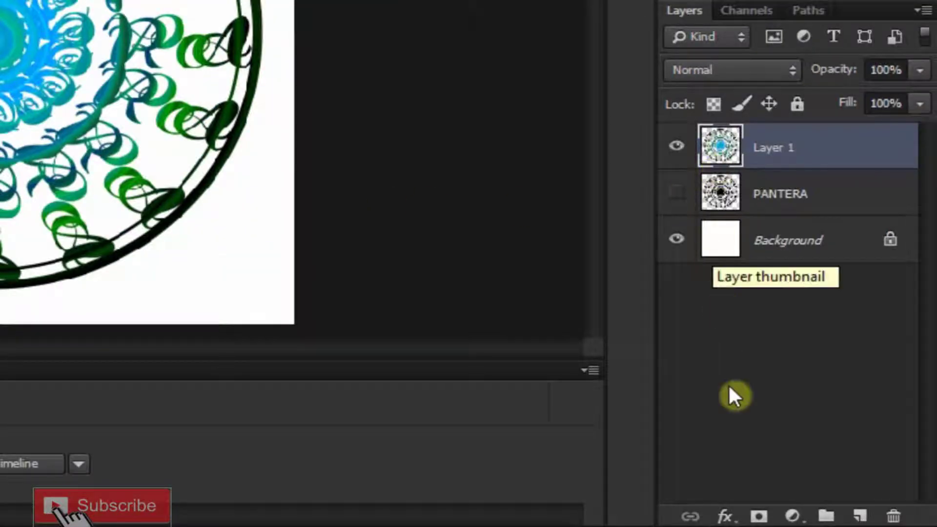
# Add a black Stroke layer style of 14 px, positioned outside, to the gradient-filled mandala layer.
pyautogui.click(727, 516)
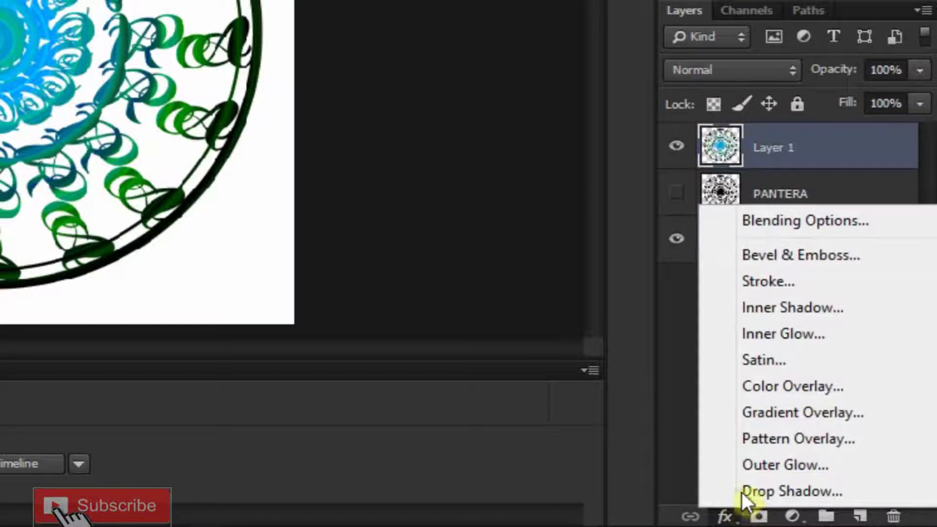
pyautogui.click(759, 287)
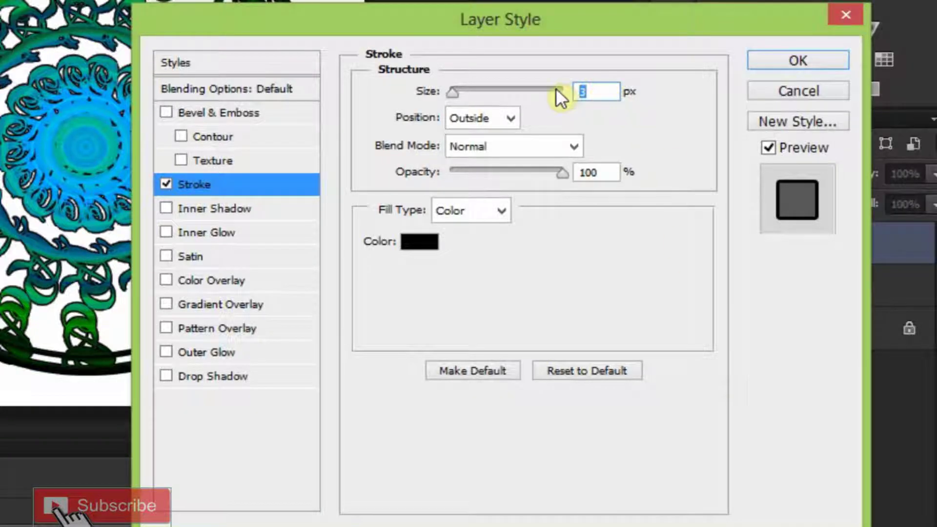
pyautogui.write('15')
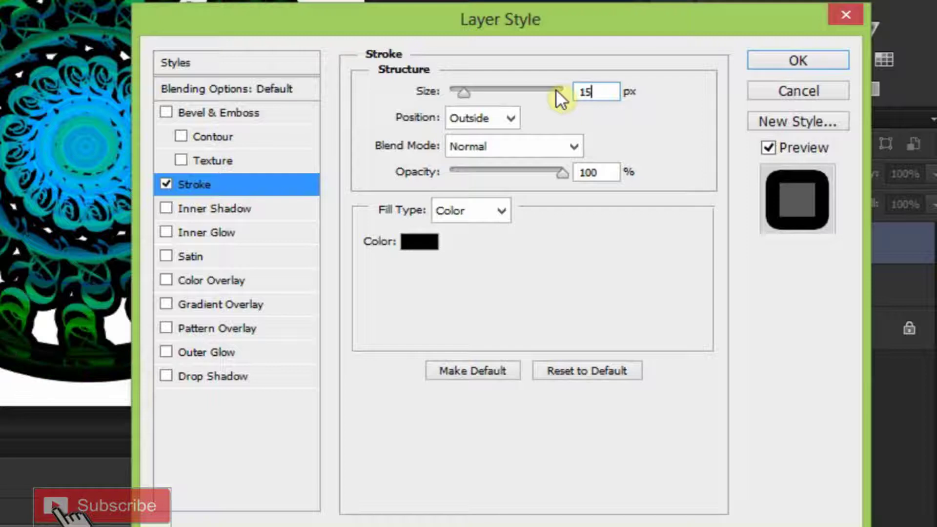
pyautogui.moveTo(593, 92); pyautogui.dragTo(586, 91)
pyautogui.write('4')
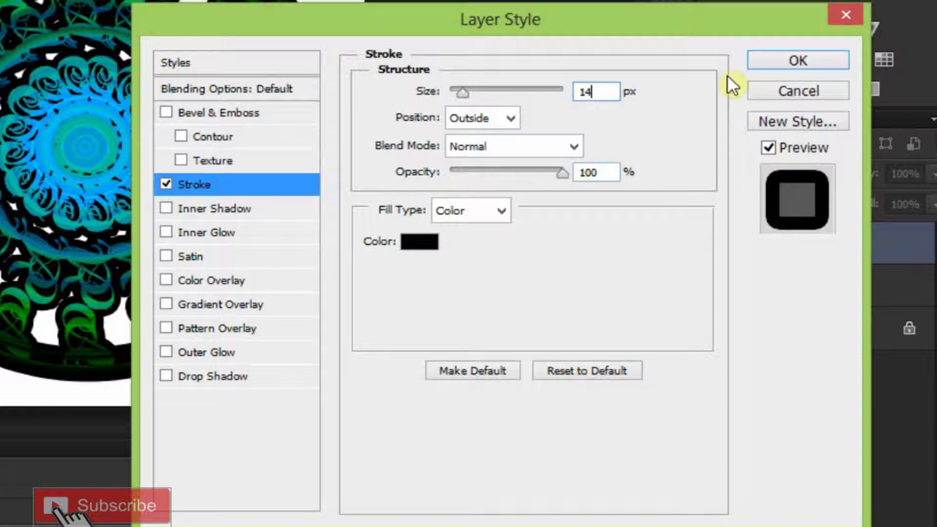
pyautogui.click(778, 60)
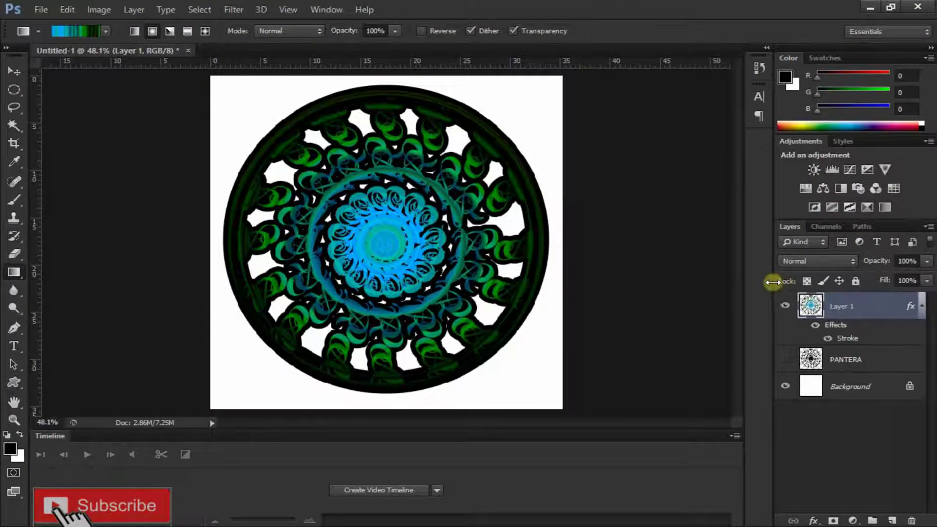
# Fill the Background layer with the black foreground colour.
pyautogui.click(838, 396)
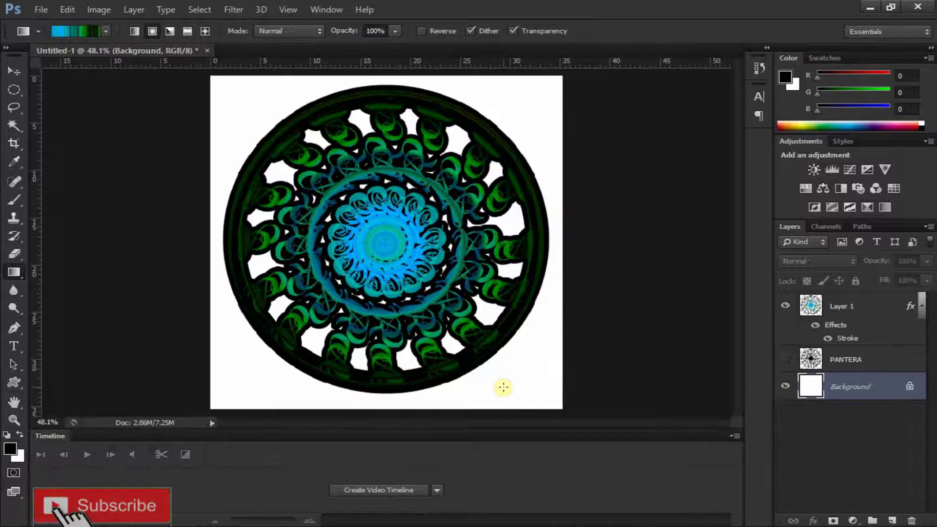
pyautogui.hotkey('alt', 'Delete')
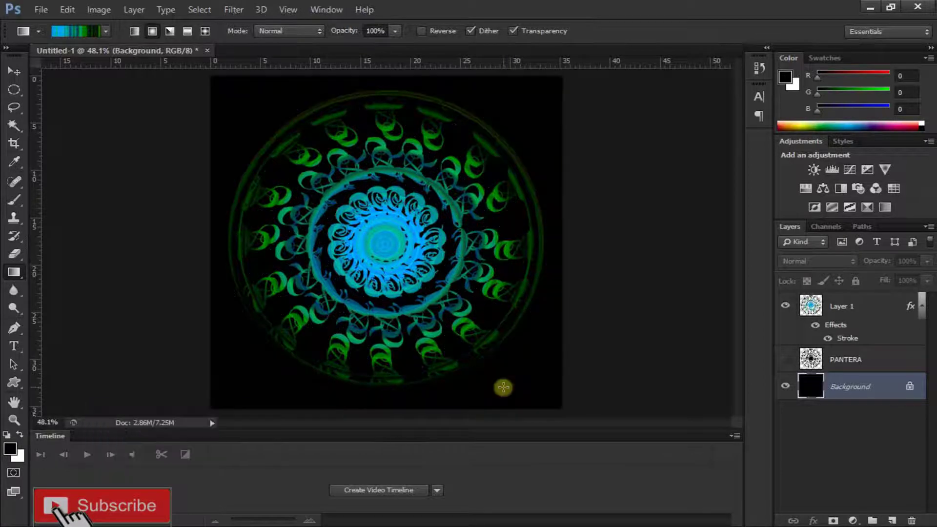